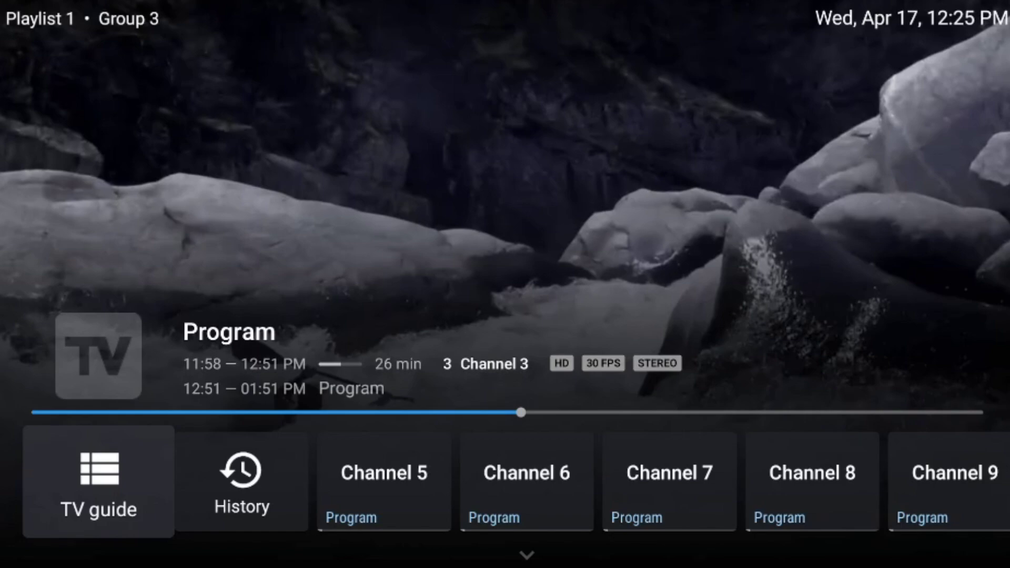
- Show TiviMate's full channel list with schedules before exiting to the Fire TV home screen
key("Return")
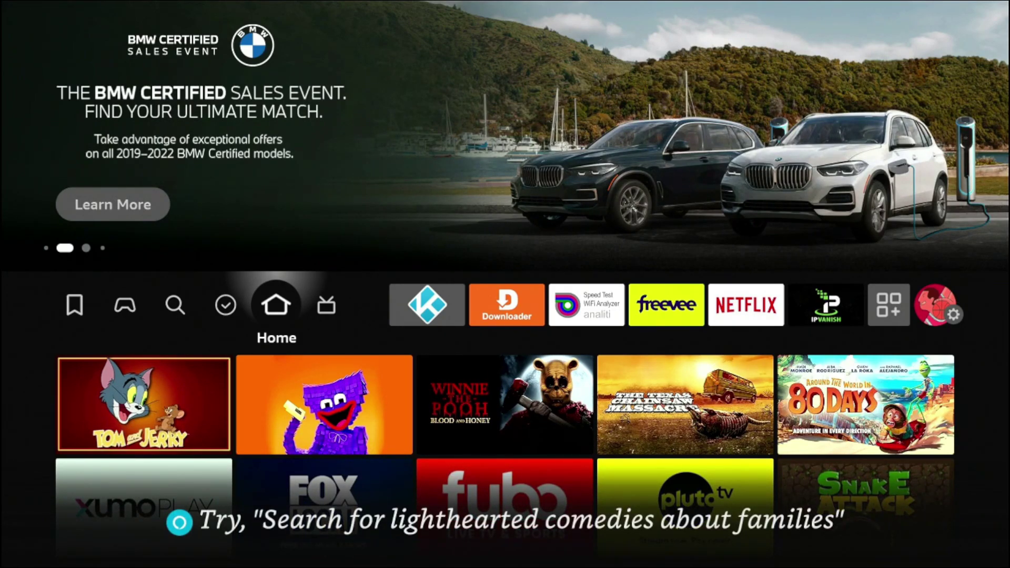
key("Left")
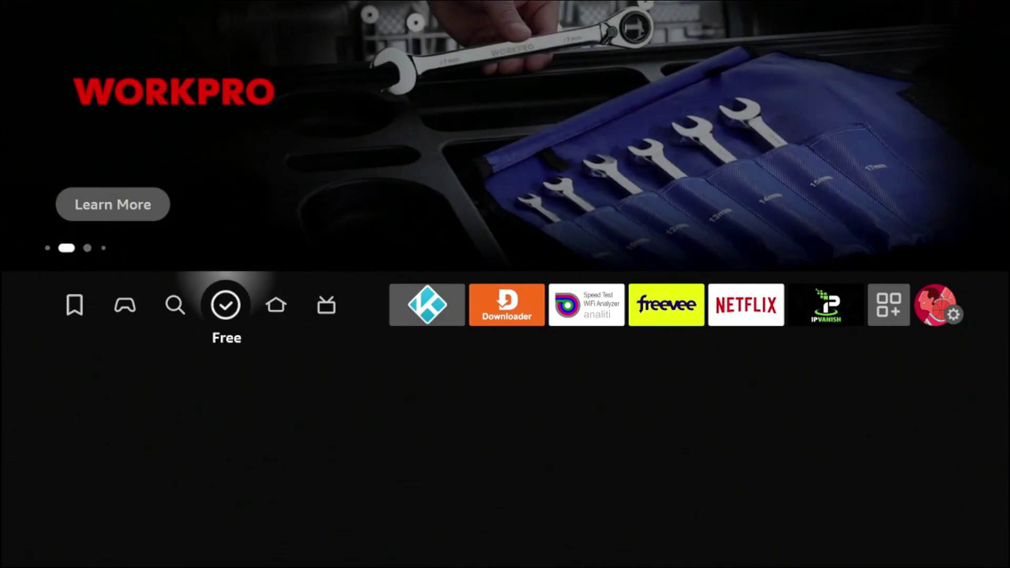
key("Left")
key("Down")
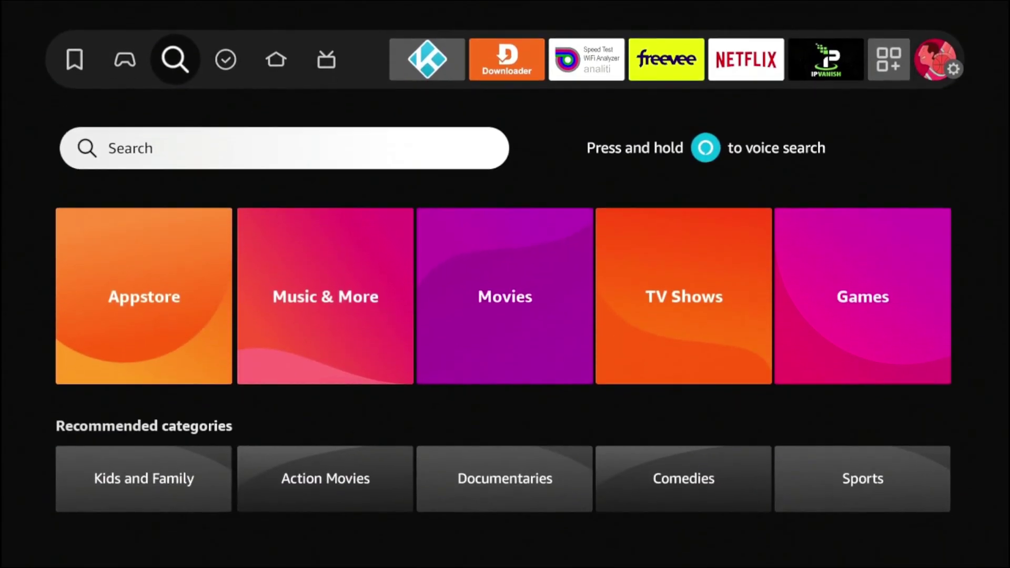
key("Return")
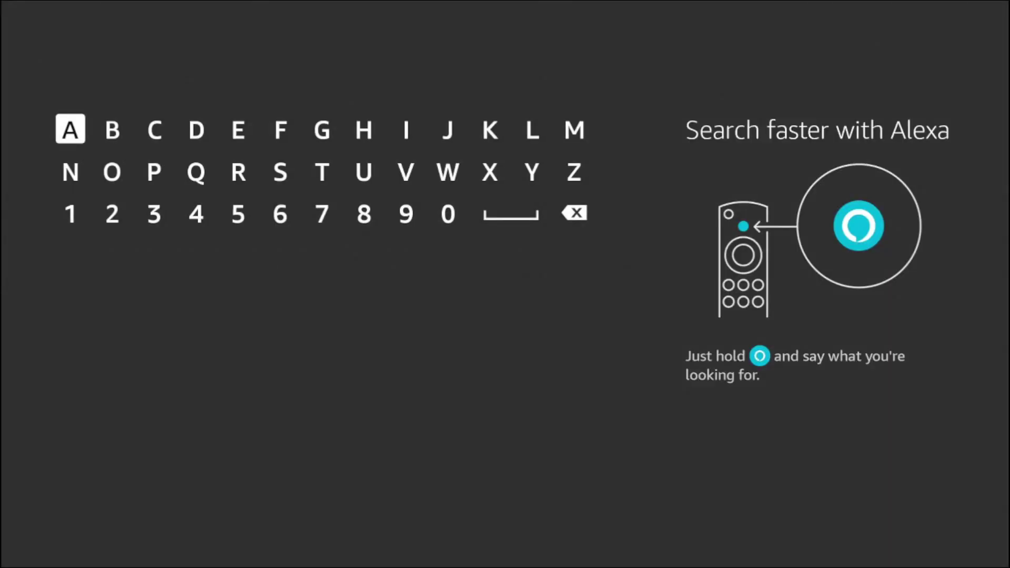
type("Ti")
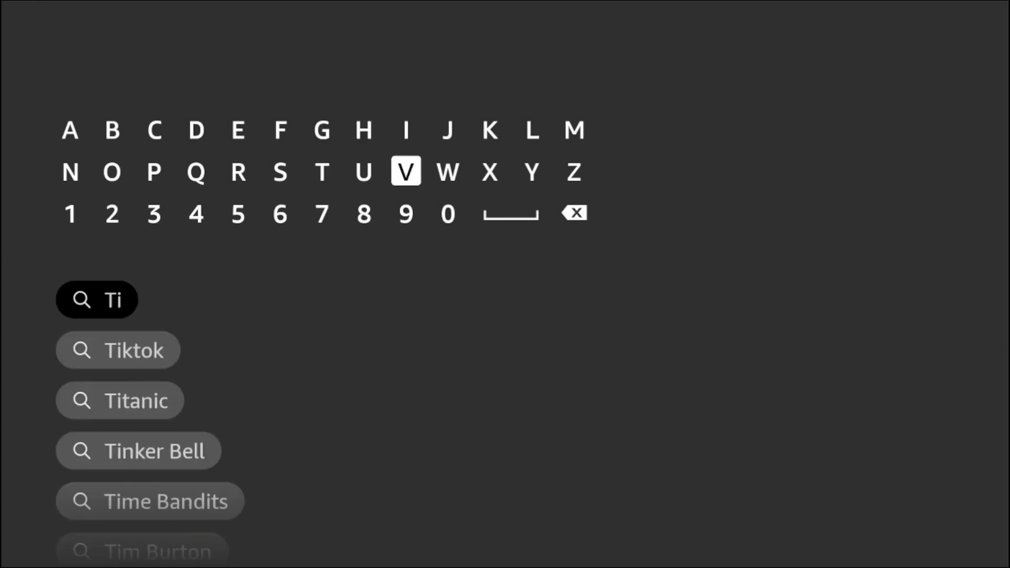
type("vi")
key("Down")
key("Return")
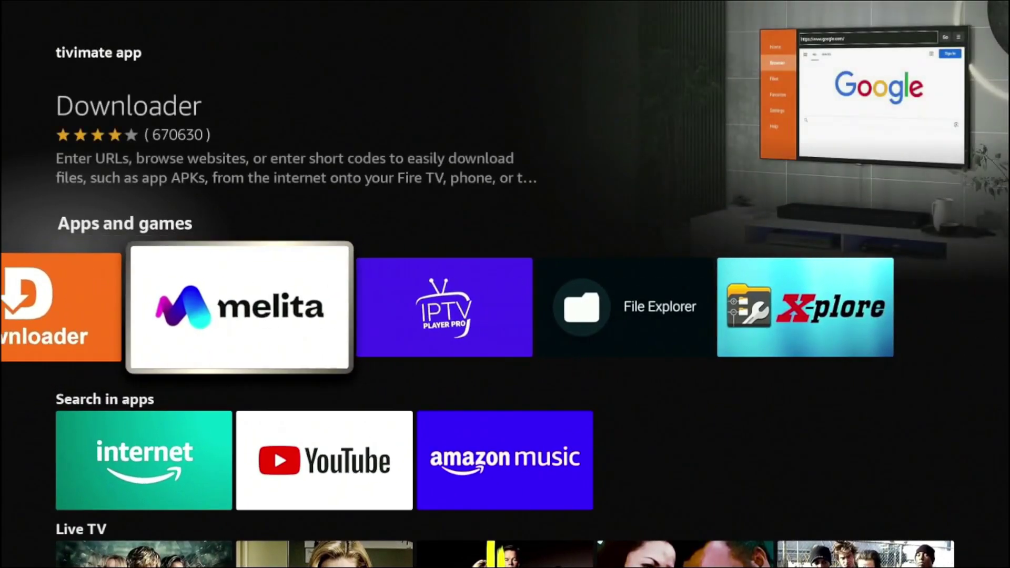
key("Right")
key("Right")
key("Right")
key("Right")
key("Right")
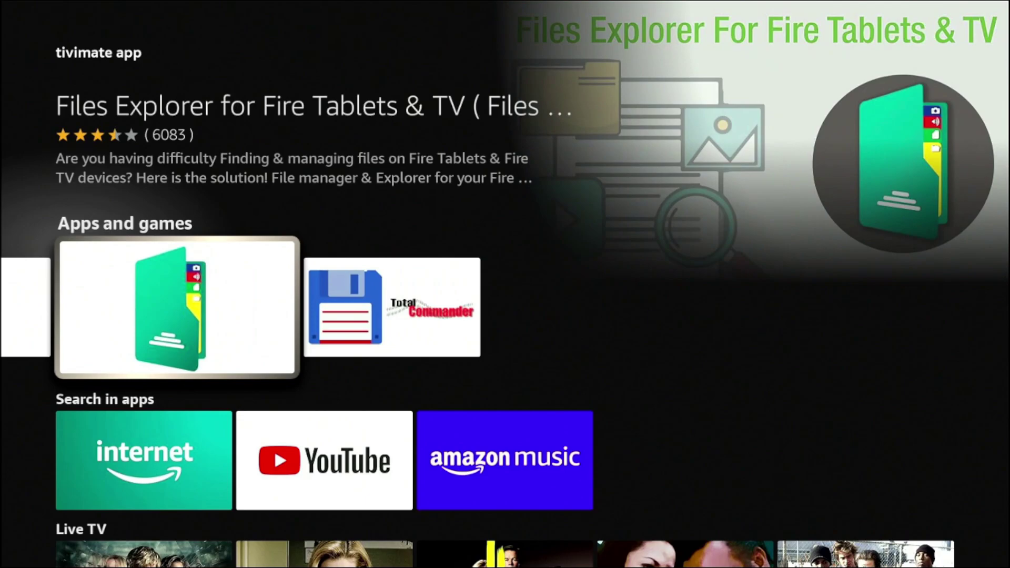
key("Home")
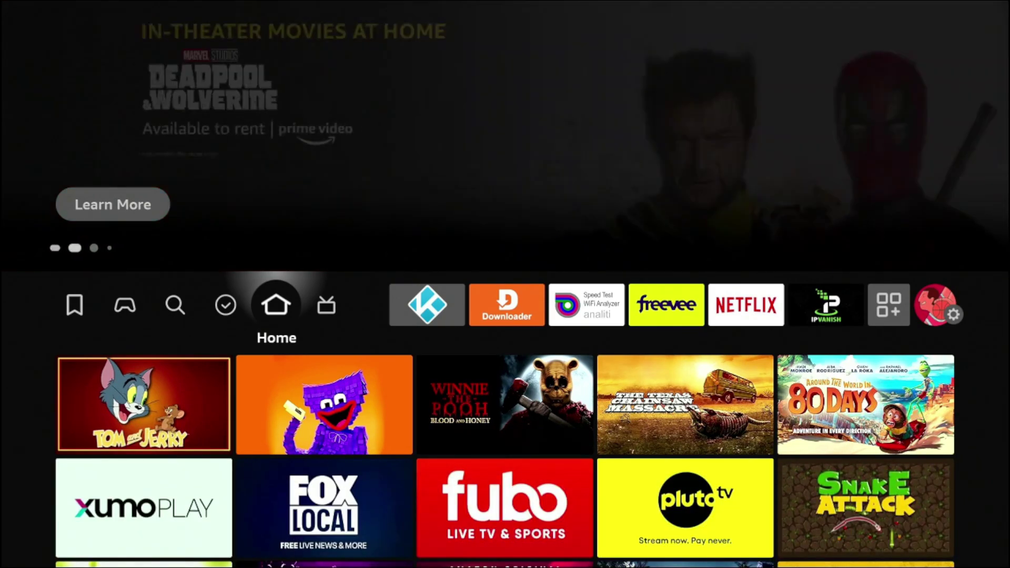
key("Right")
key("Right")
key("Right")
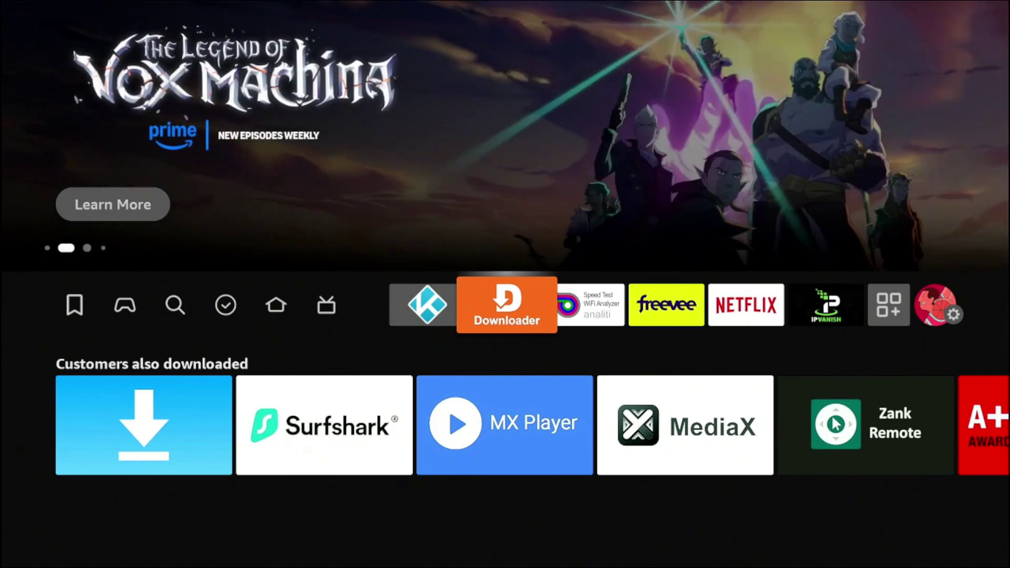
key("Left")
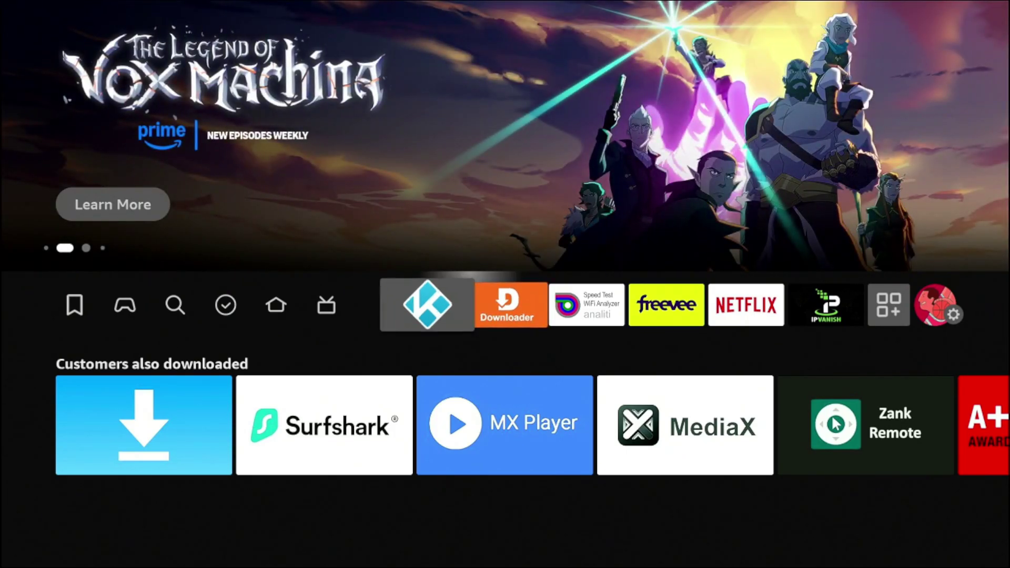
key("Left")
key("Left")
key("Left")
key("Left")
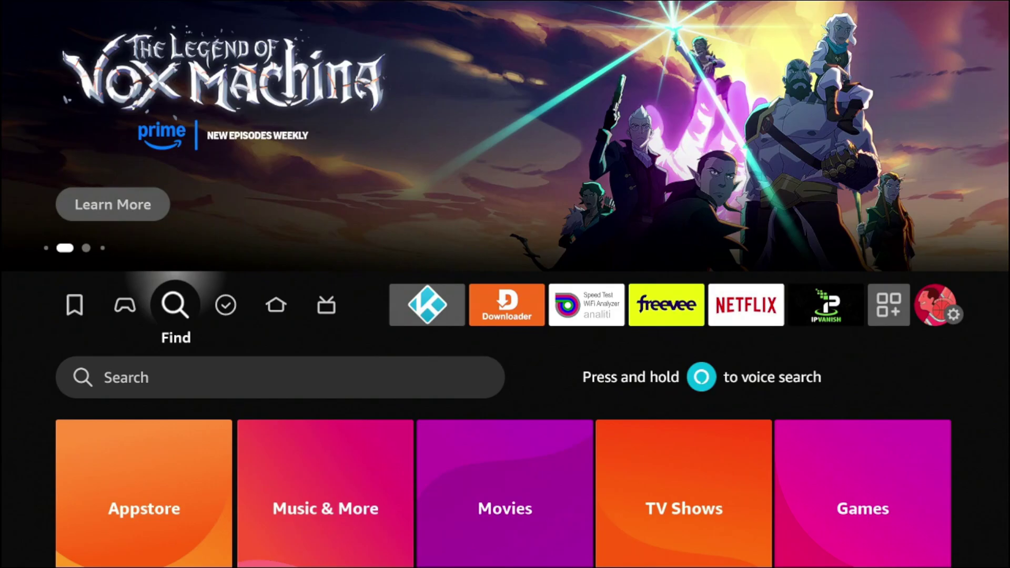
key("Down")
key("Return")
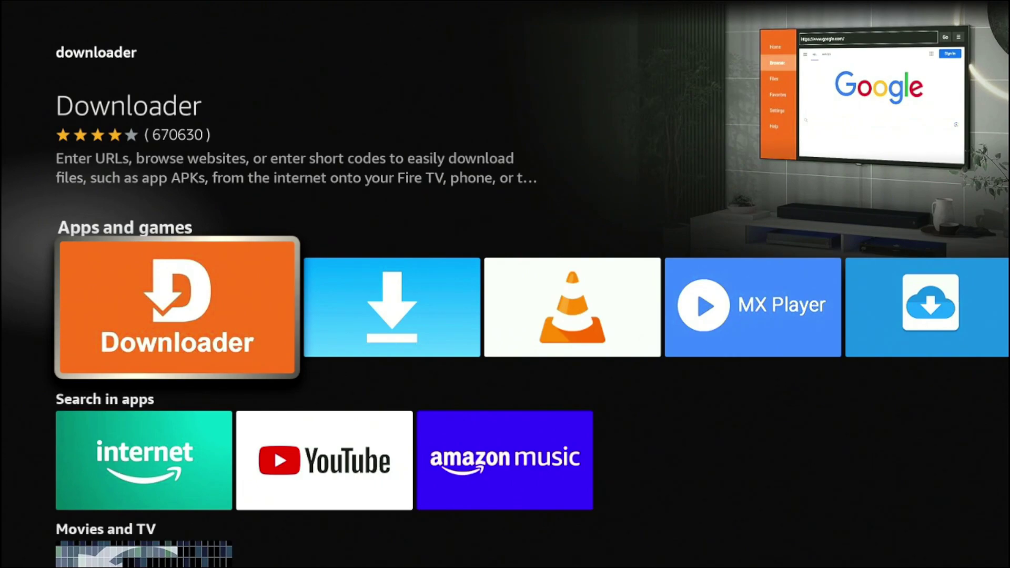
key("Home")
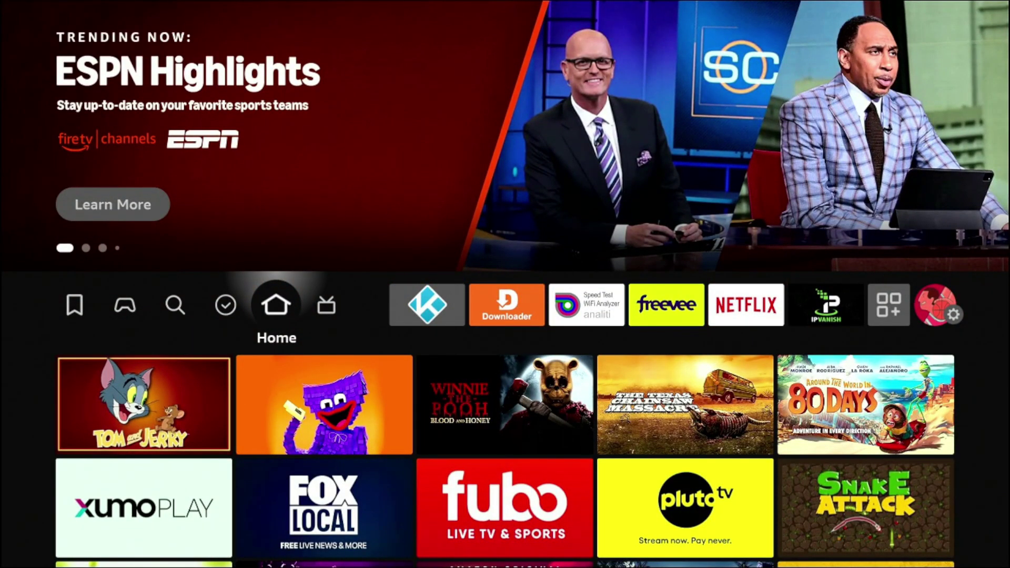
- Navigate from the home row into Settings > My Fire TV and bring up the About page
key("Right")
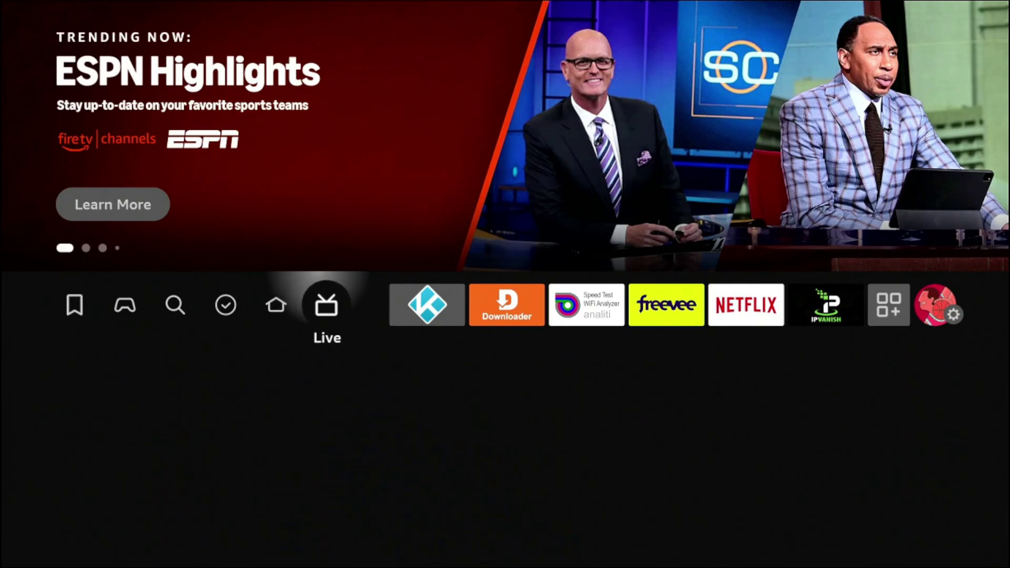
key("Right")
key("Right")
key("Right")
key("Right")
key("Right")
key("Right")
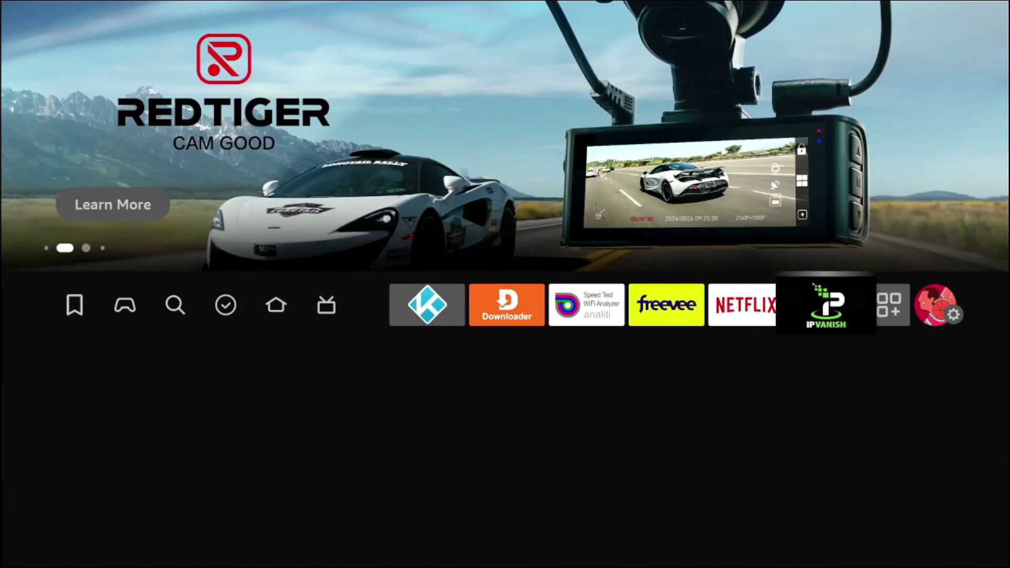
key("Left")
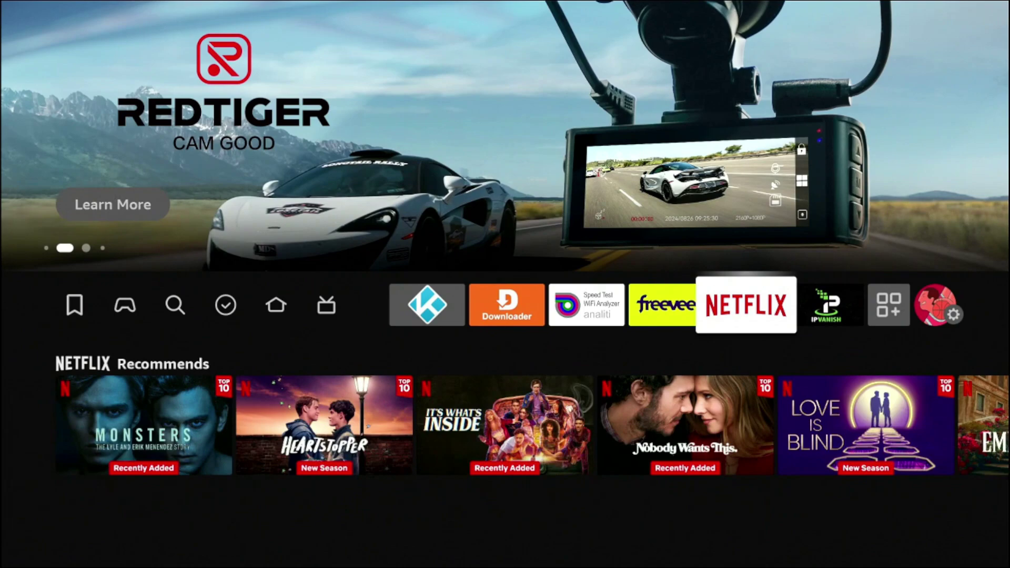
key("Right")
key("Right")
key("Right")
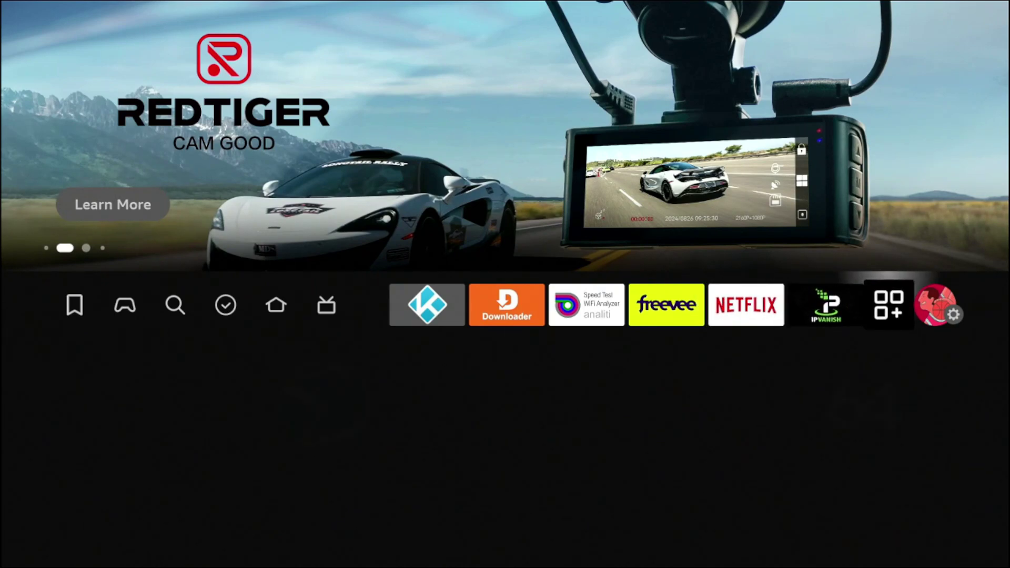
key("Down")
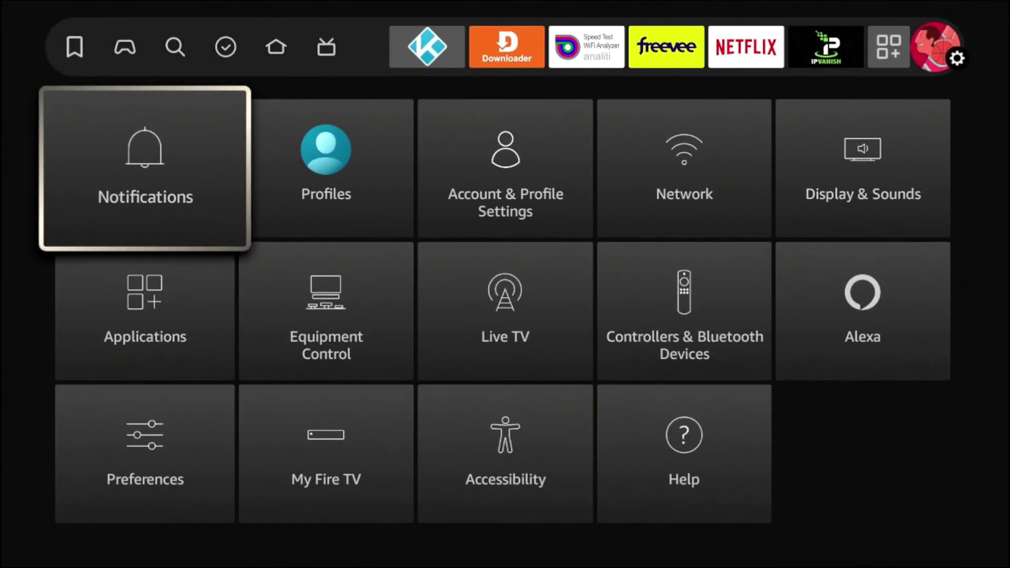
key("Down")
key("Down")
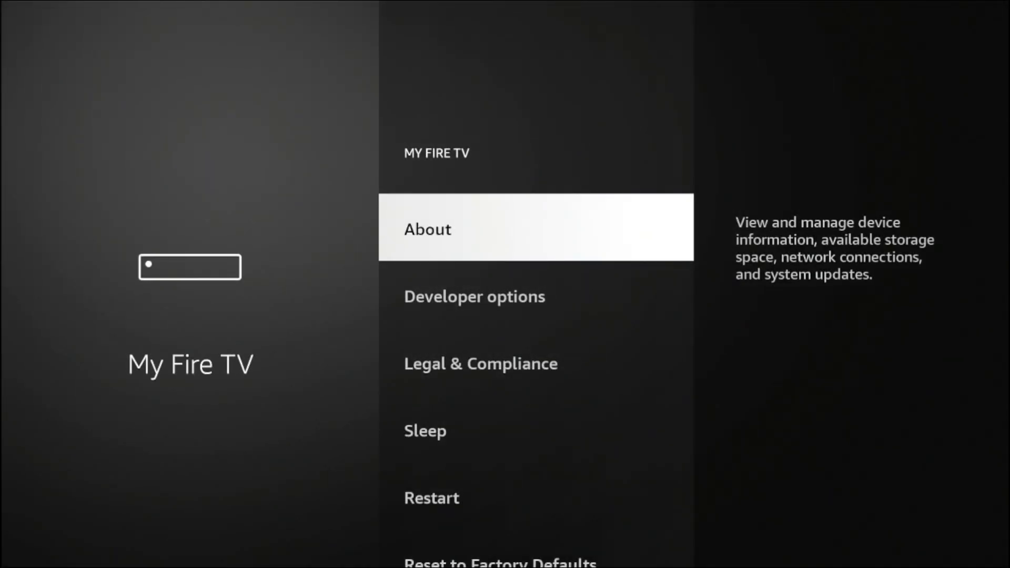
key("Return")
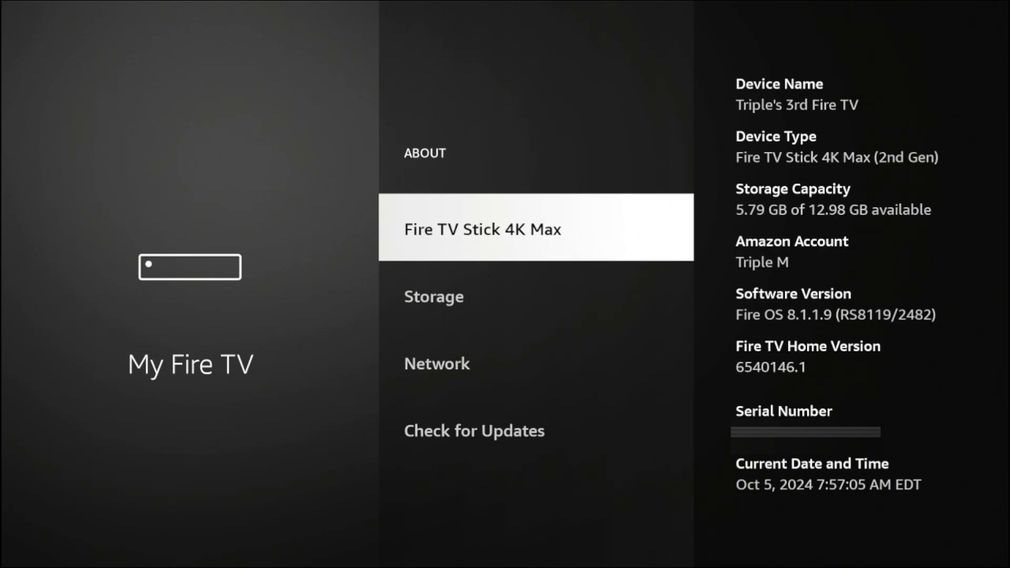
- Select Fire TV Stick 4K Max repeatedly until the 'already a developer' toast confirms developer options
key("Return")
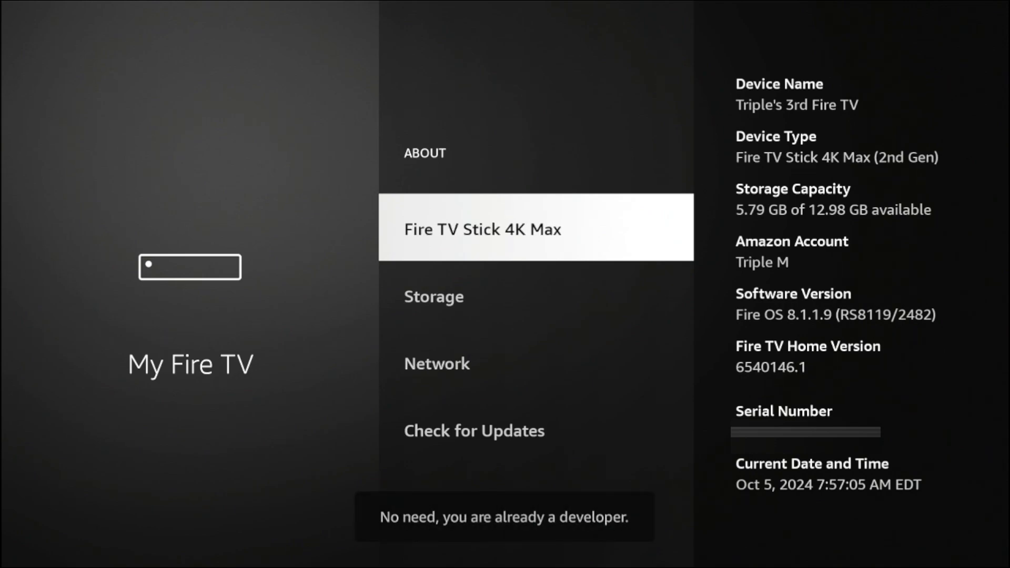
key("Return")
key("Return")
key("Return")
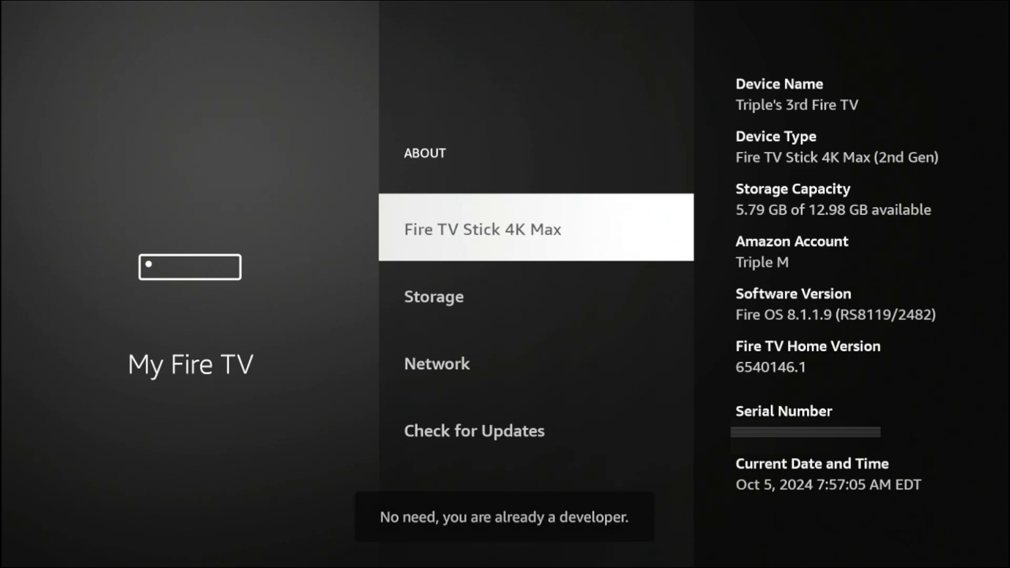
key("Return")
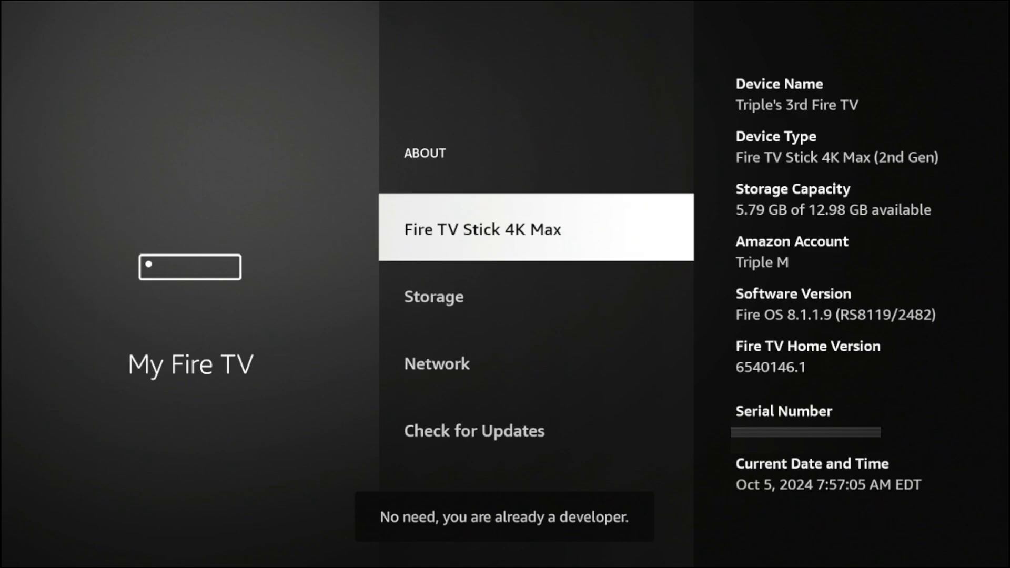
key("Down")
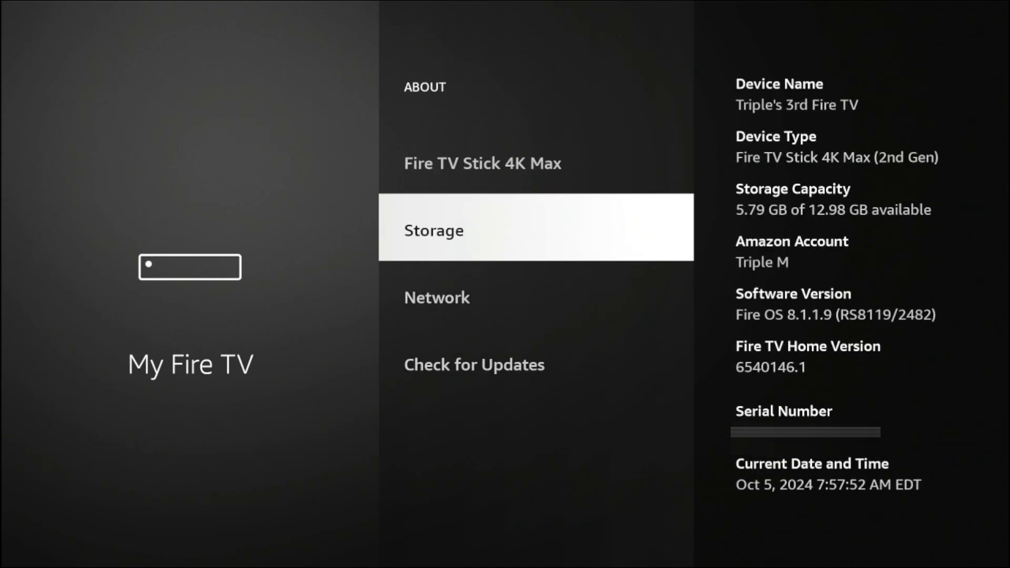
key("Up")
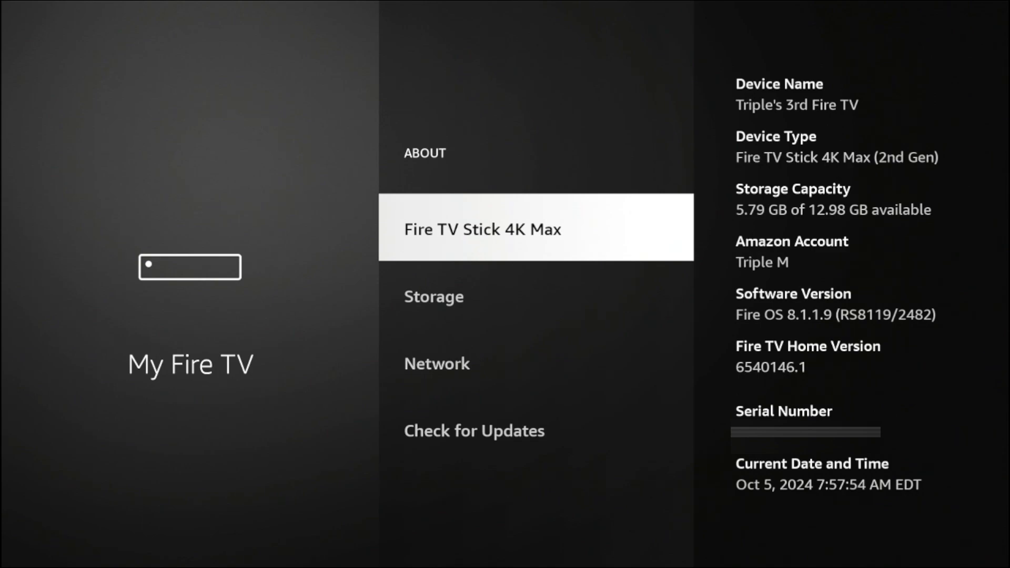
- Go into Developer options > Install unknown apps to see the sideload permission list
key("Escape")
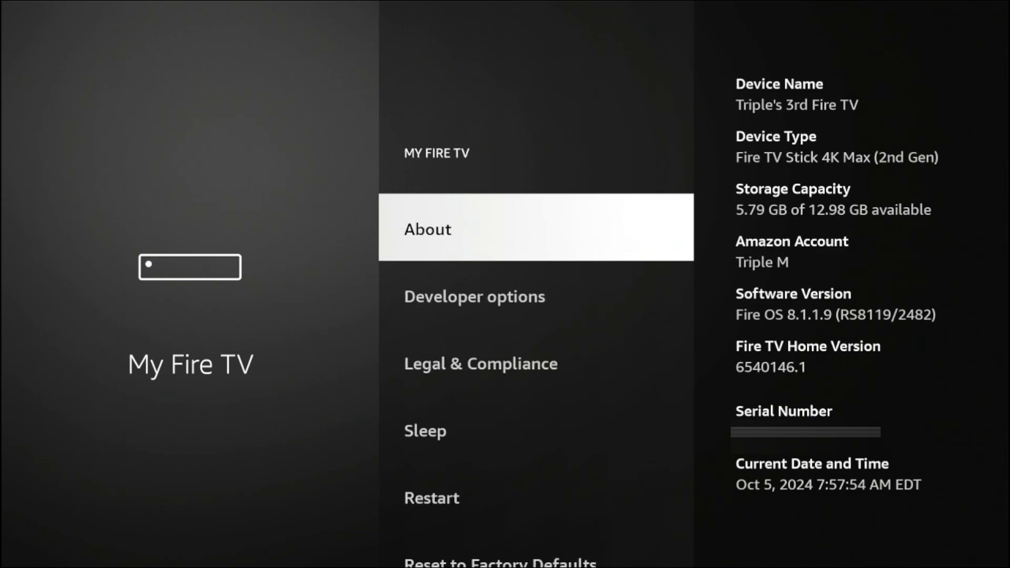
key("Down")
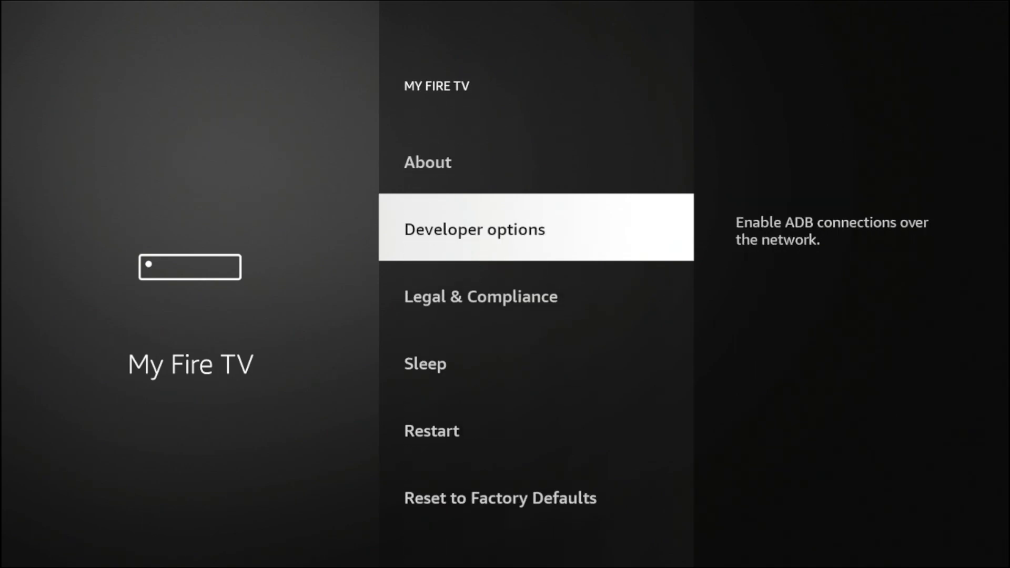
key("Return")
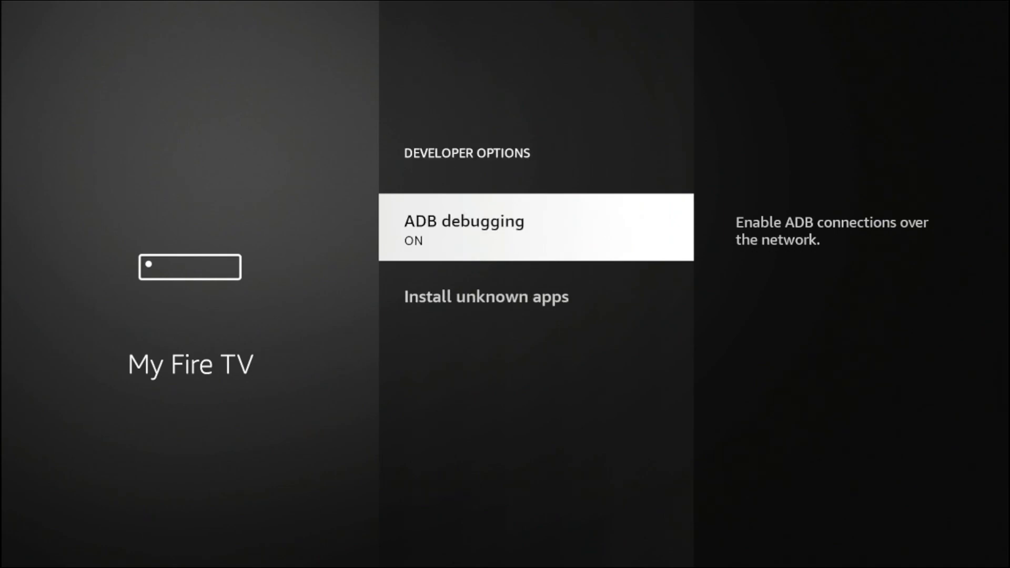
key("Down")
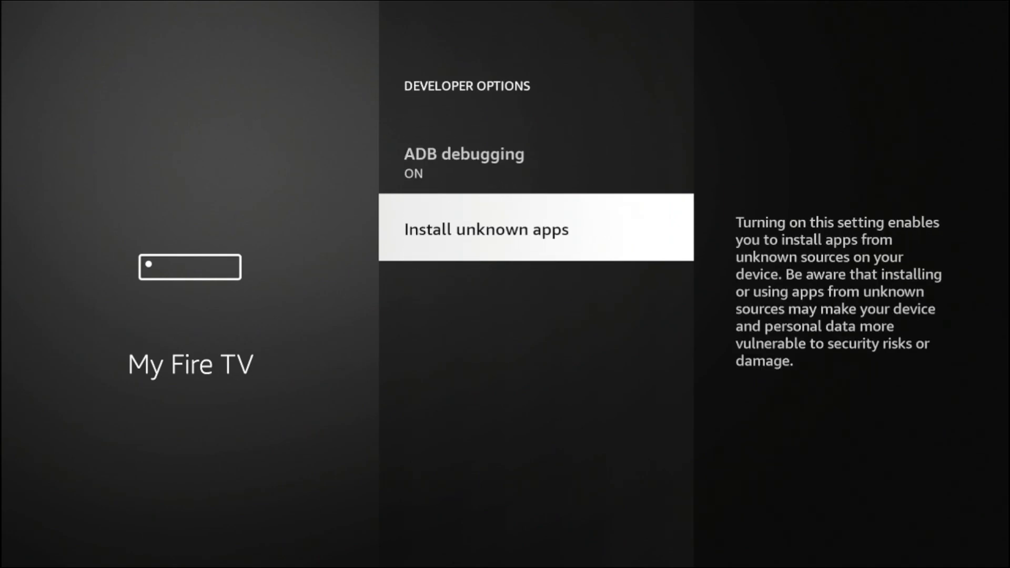
key("Return")
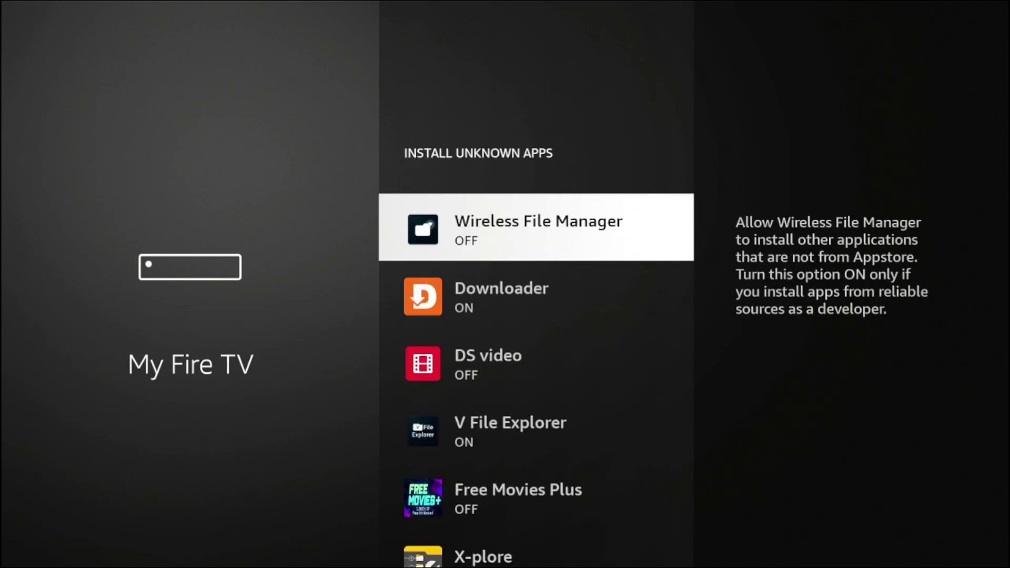
- Toggle Downloader's install-unknown-apps permission off and back on so it is allowed
key("Down")
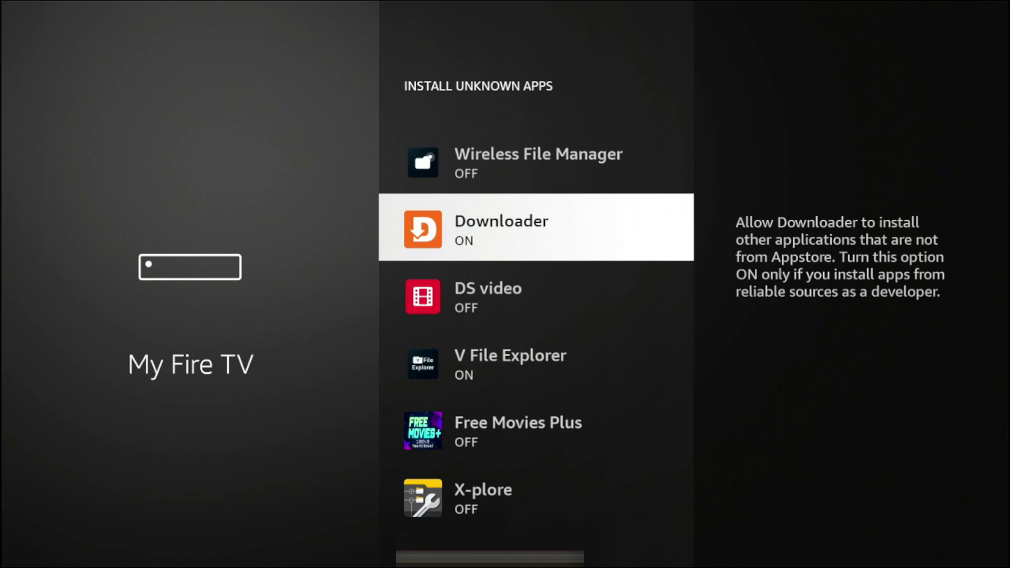
key("Return")
key("Return")
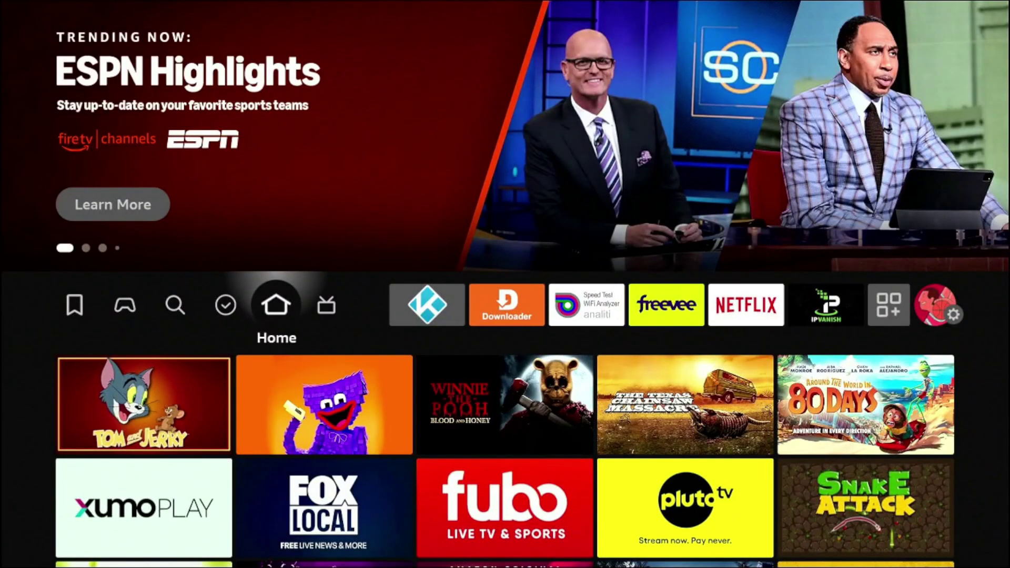
- Launch Downloader, glance at its Favorites section, and select the URL field for code entry
key("Right")
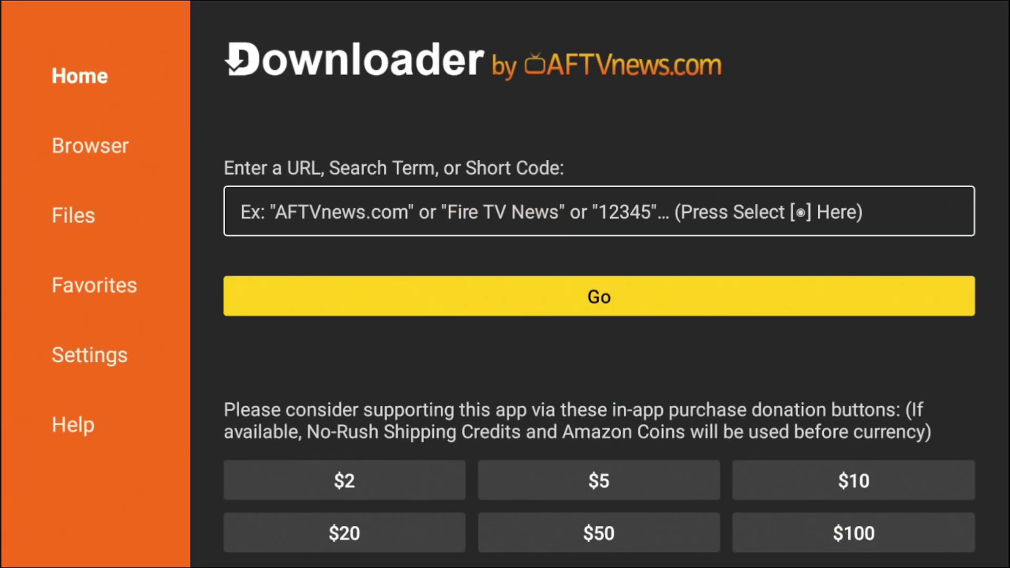
key("Down")
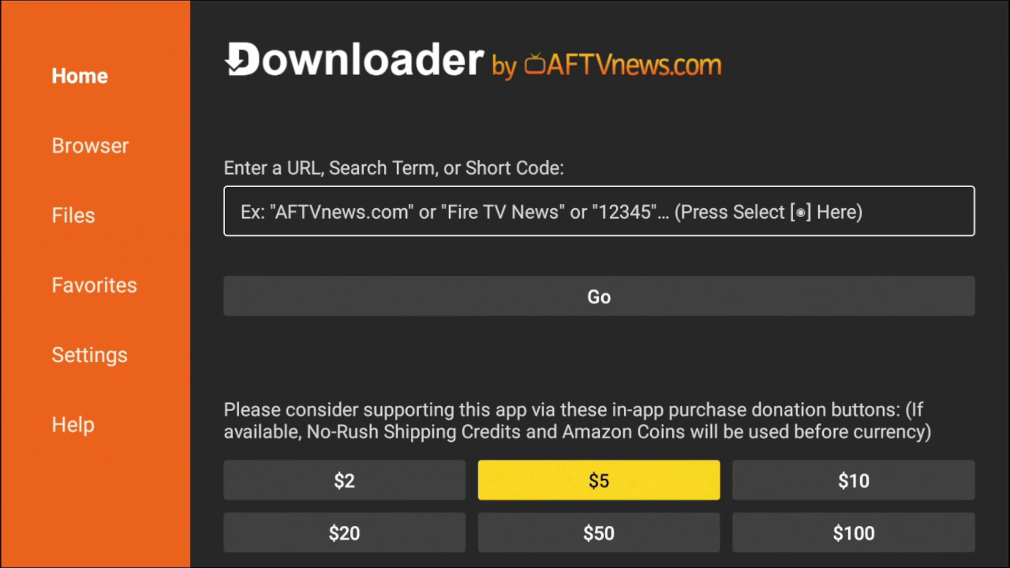
key("Up")
key("Up")
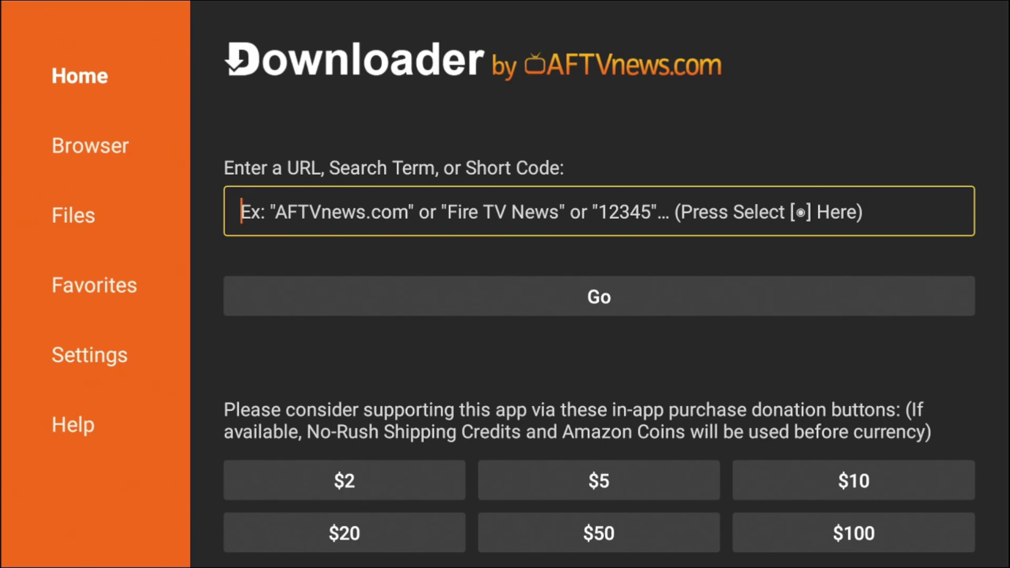
key("Left")
key("Down")
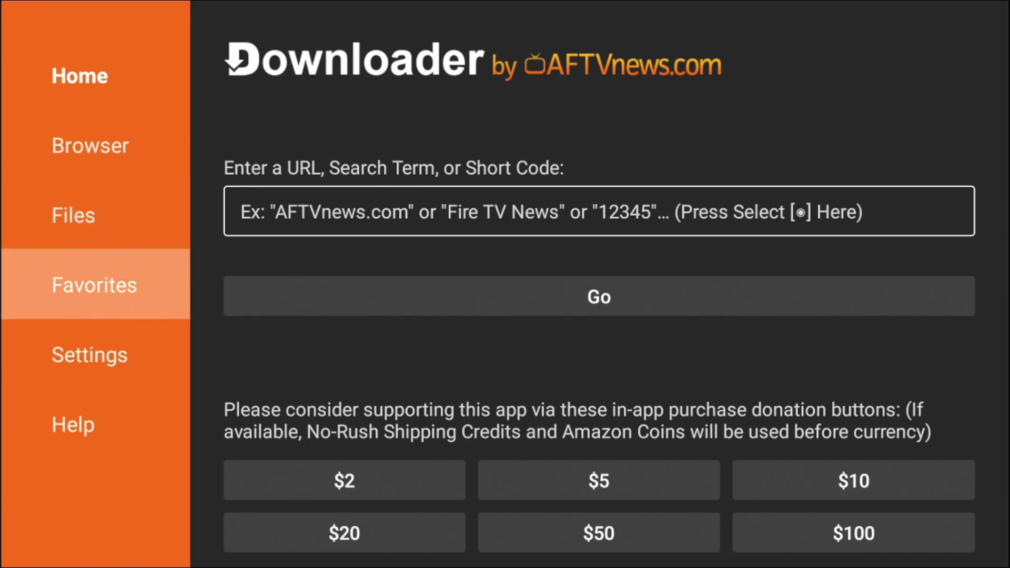
key("Right")
key("Up")
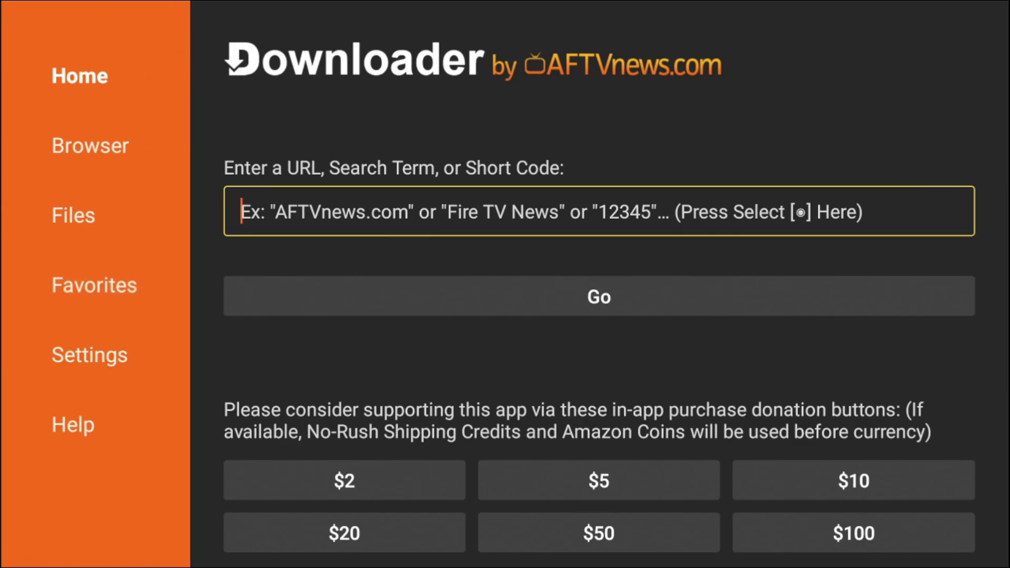
key("Return")
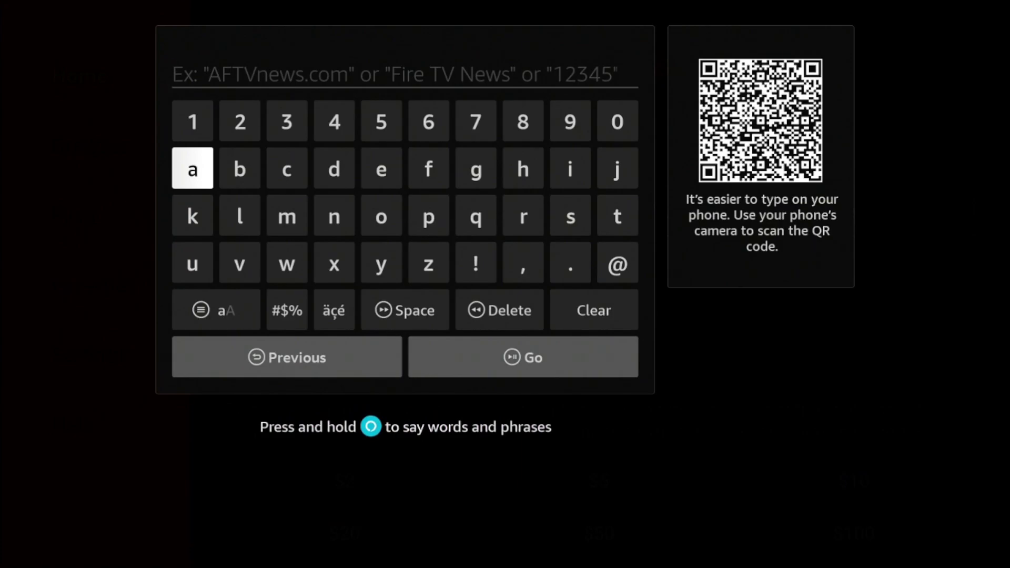
- Enter the short code 272483 on the on-screen keyboard
key("Right")
key("Up")
key("Return")
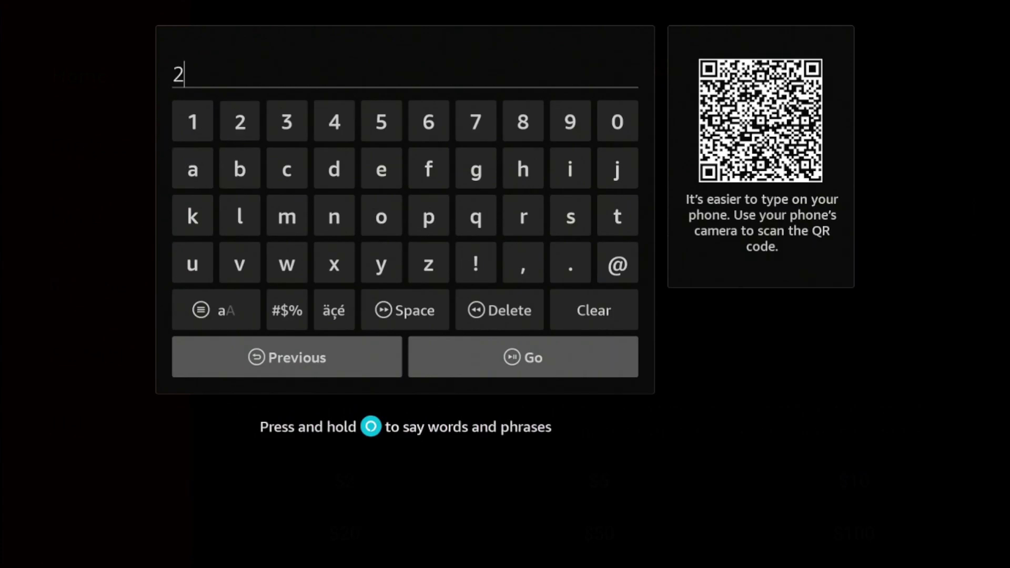
key("Right")
key("Right")
key("Right")
key("Right")
key("Return")
key("Left")
key("Left")
key("Left")
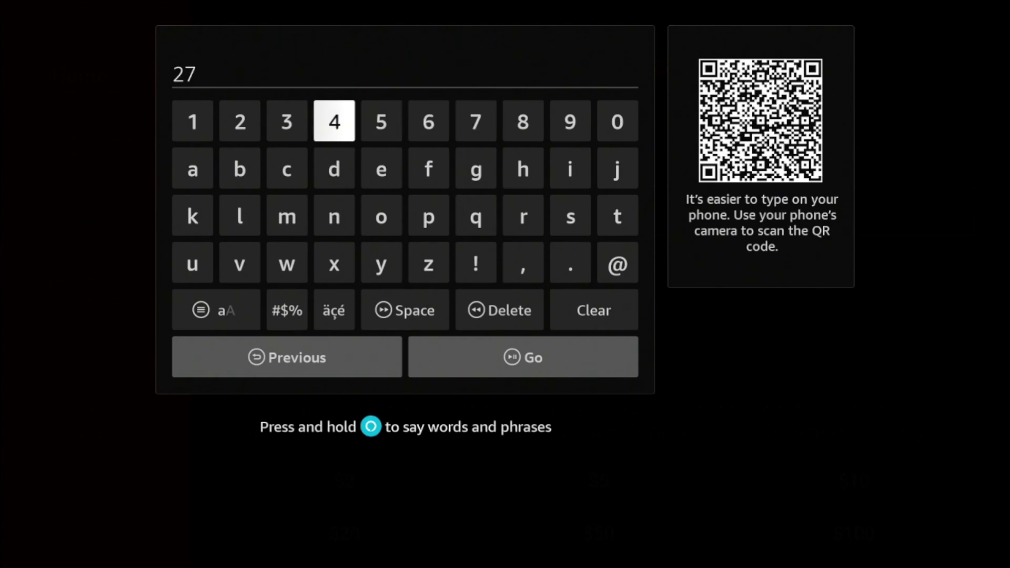
key("Left")
key("Left")
key("Left")
key("Right")
key("Return")
key("Right")
key("Right")
key("Right")
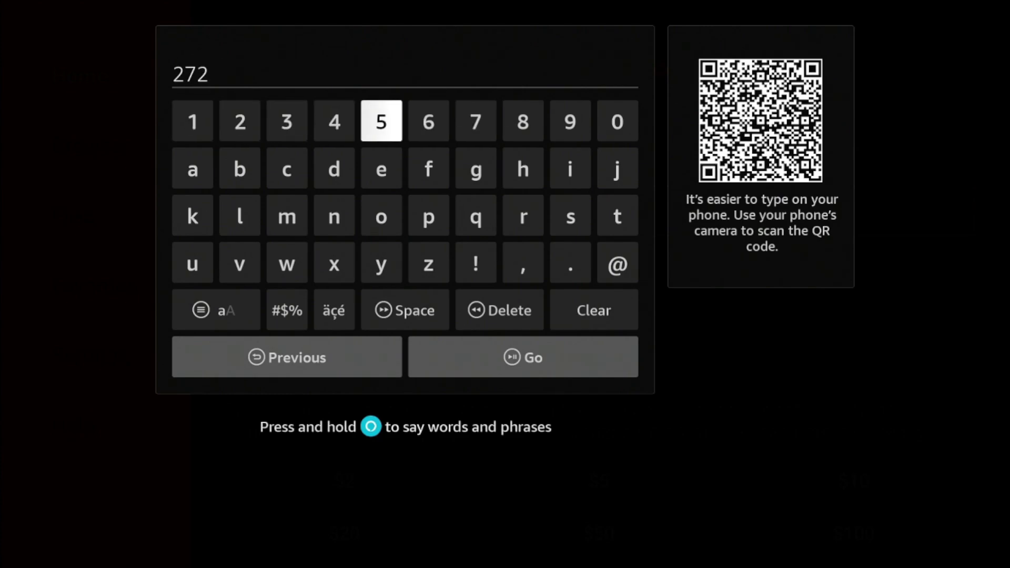
key("Left")
key("Return")
key("Right")
key("Right")
key("Right")
key("Right")
key("Return")
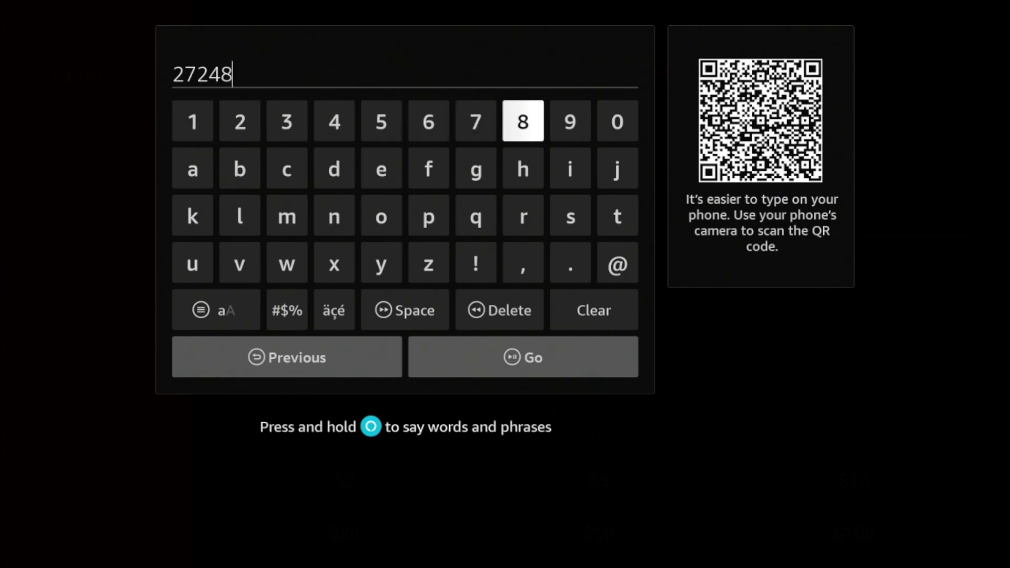
key("Left")
key("Left")
key("Left")
key("Left")
key("Left")
key("Return")
- Submit code 272483 with Go so its TiviMate redirect page loads
key("Down")
key("Down")
key("Down")
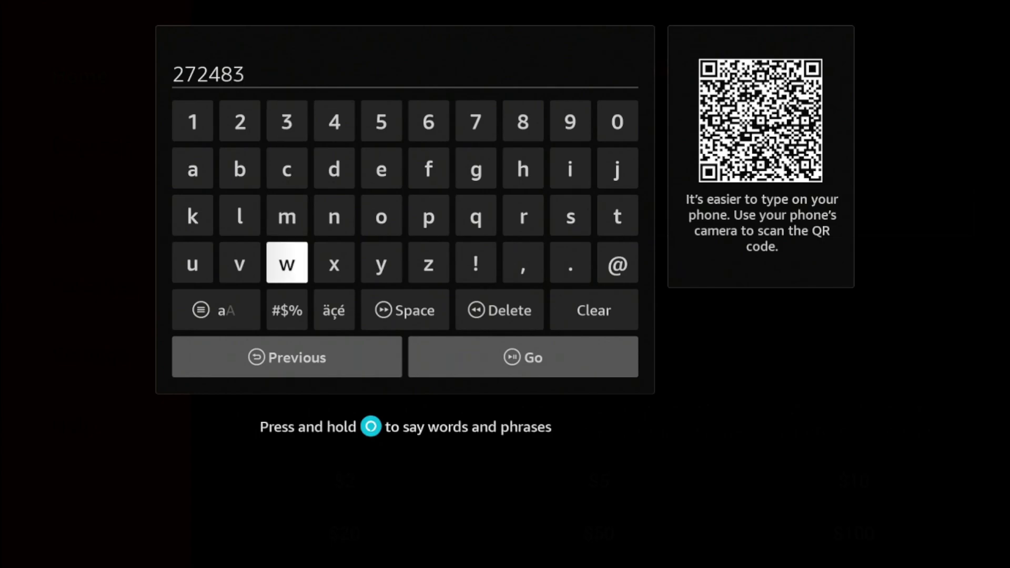
key("Down")
key("Down")
key("Right")
key("Return")
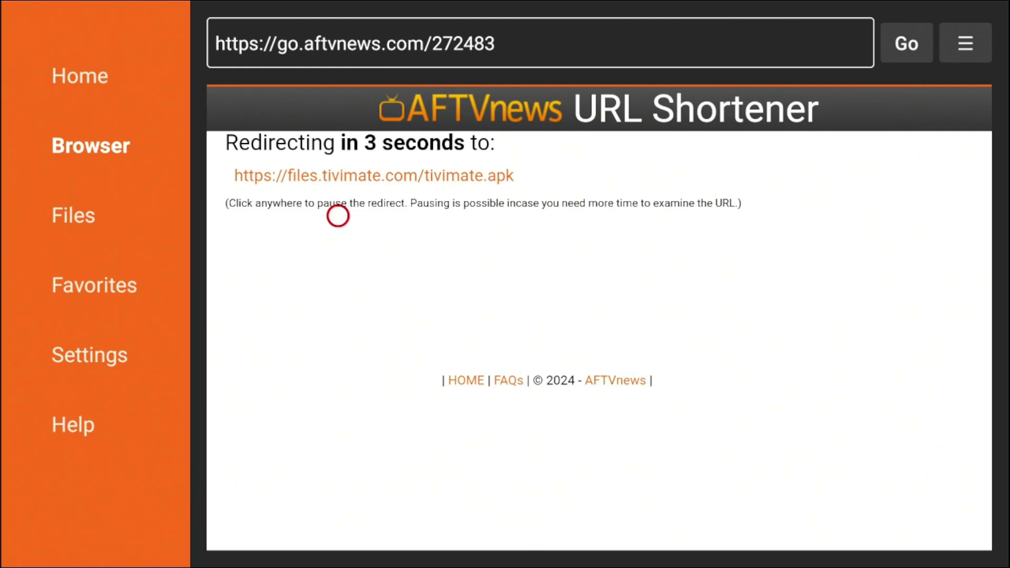
- Let the redirect download tivimate.apk and install TiviMate, confirming INSTALL
key("Left")
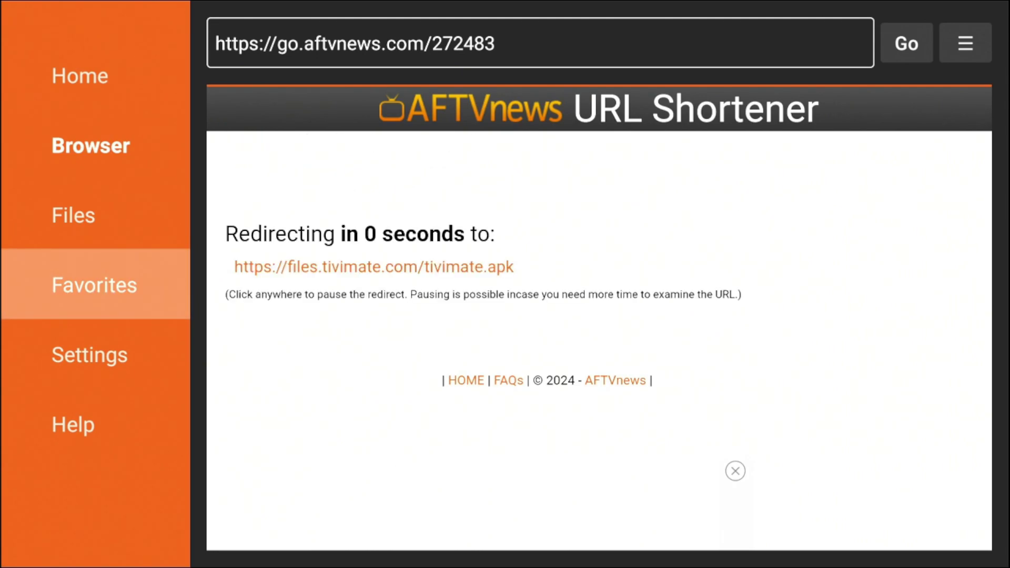
key("Right")
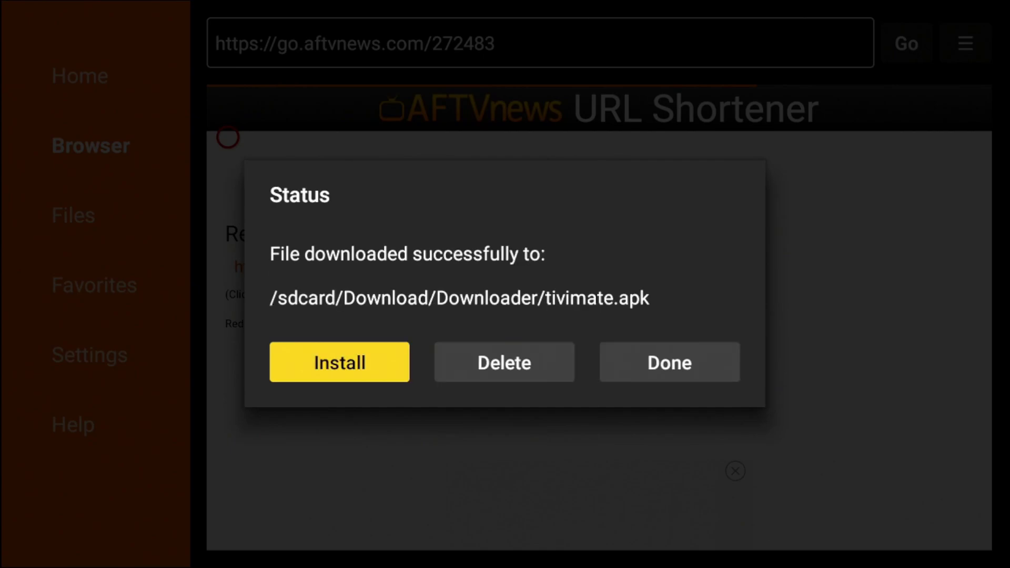
key("Return")
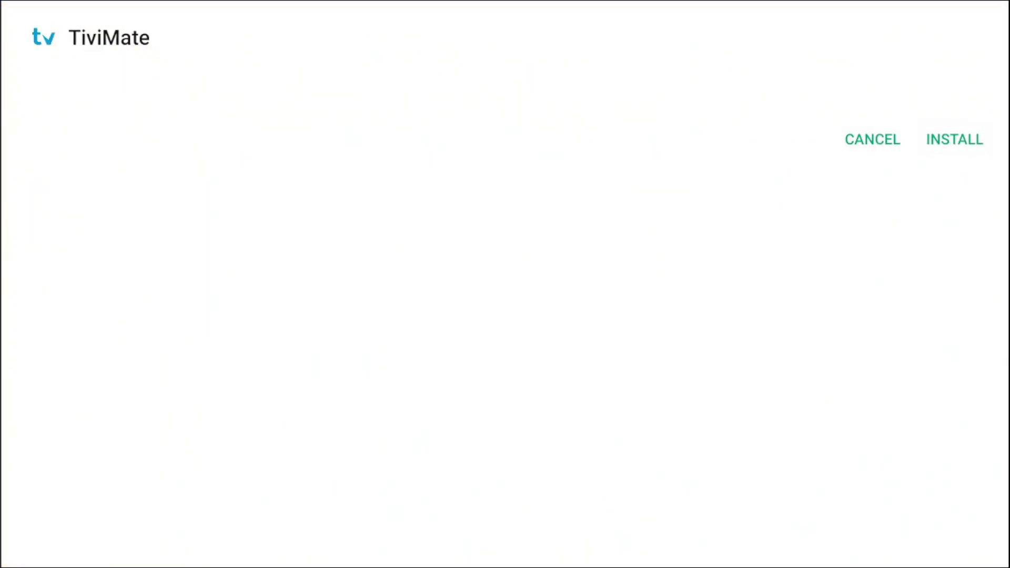
key("Return")
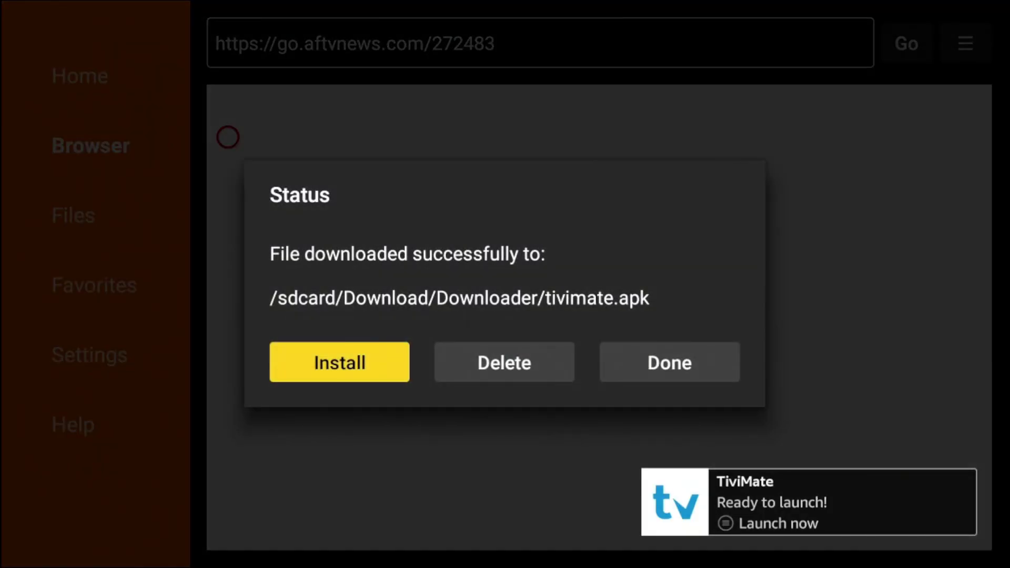
- Delete the downloaded tivimate.apk and confirm in the Confirmation dialog
key("Right")
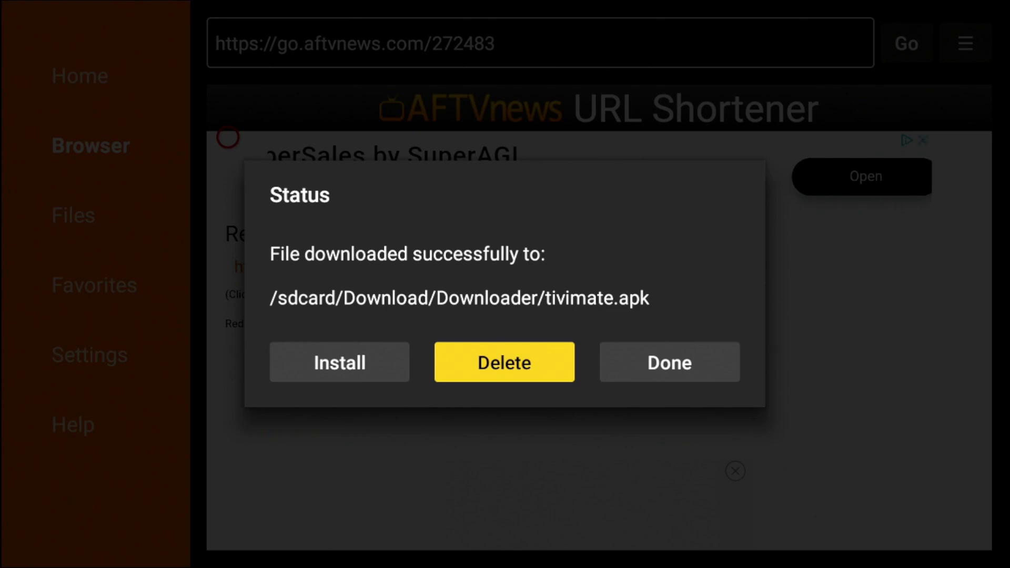
key("Return")
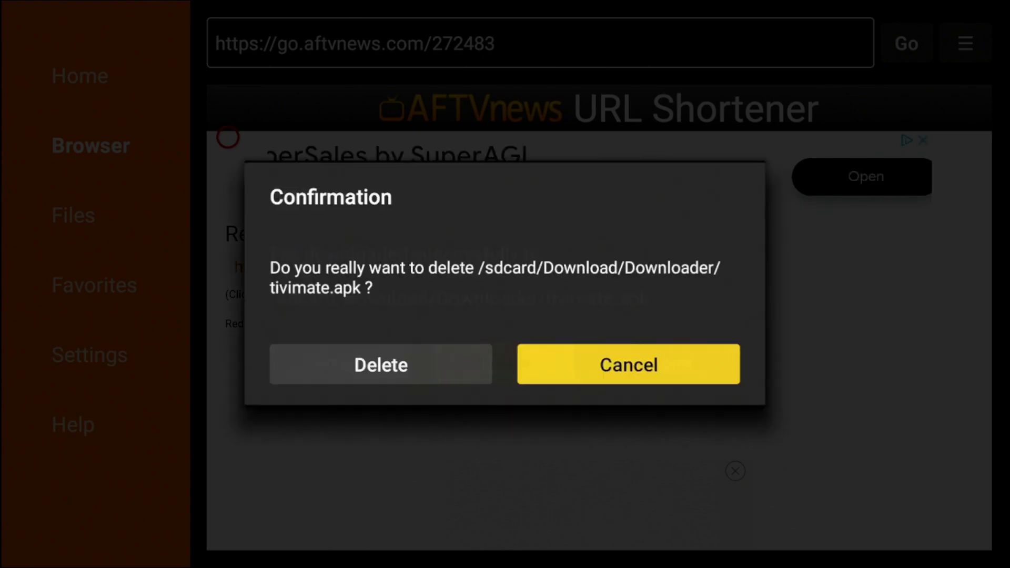
key("Left")
key("Return")
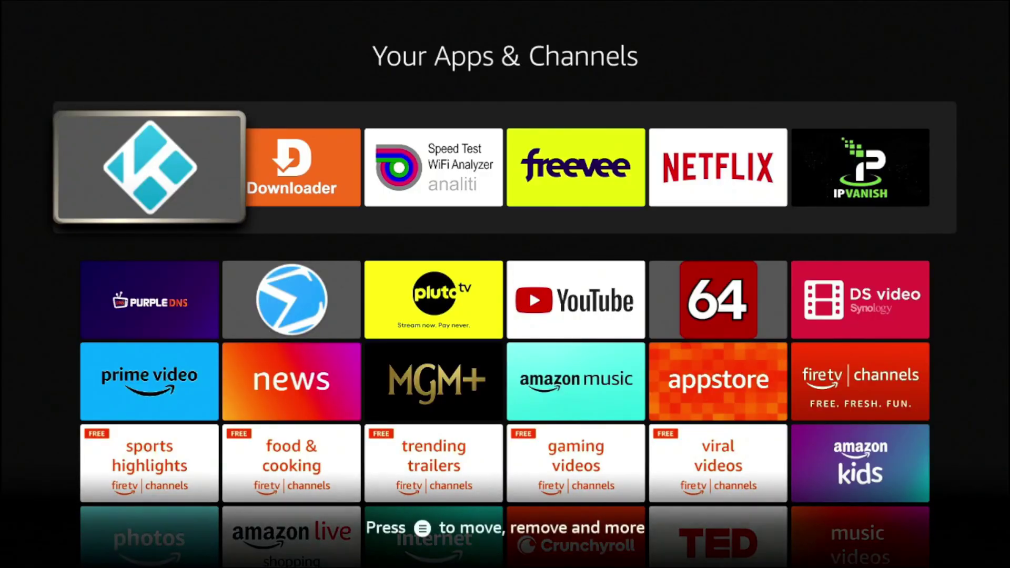
- Move the TiviMate tile up into the top apps row and place it just before Netflix
key("Down")
key("Down")
key("Down")
key("Down")
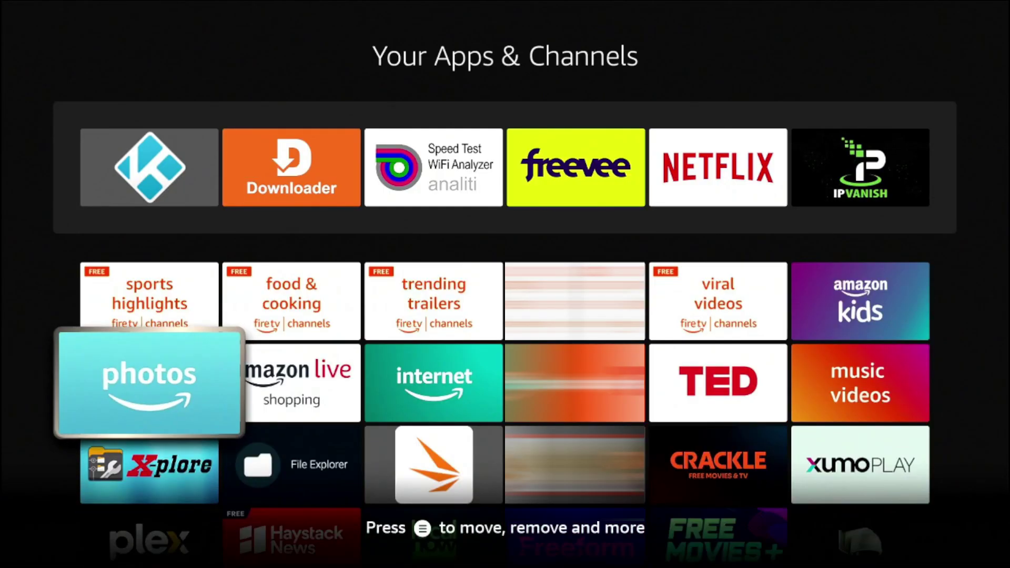
key("Down")
key("Down")
key("Down")
key("Down")
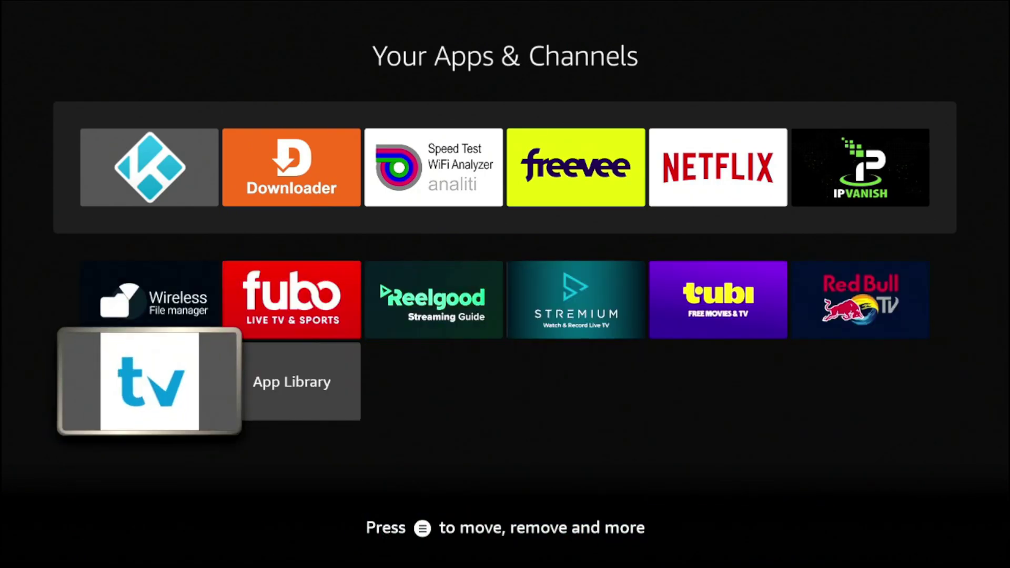
key("Menu")
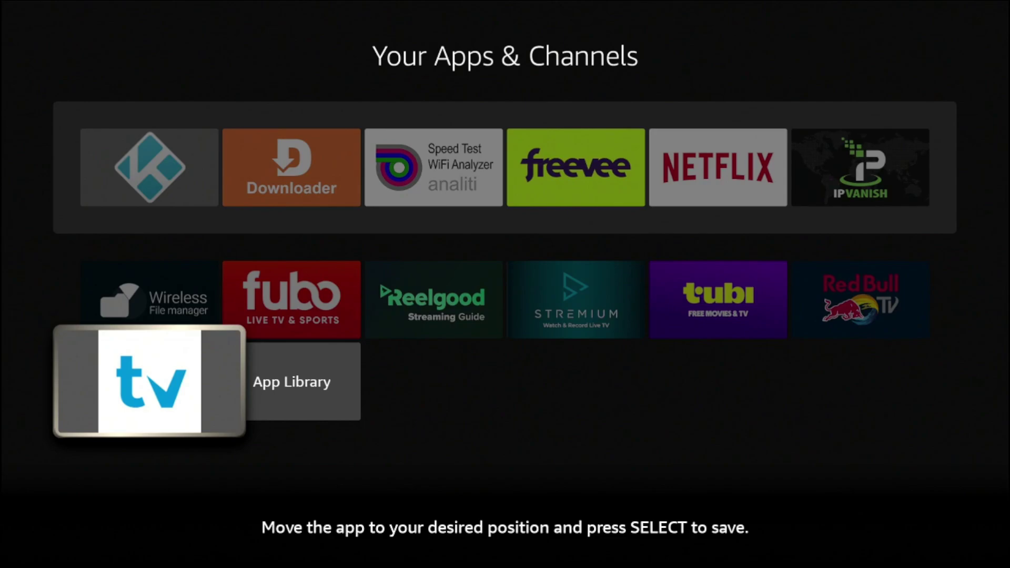
key("Up")
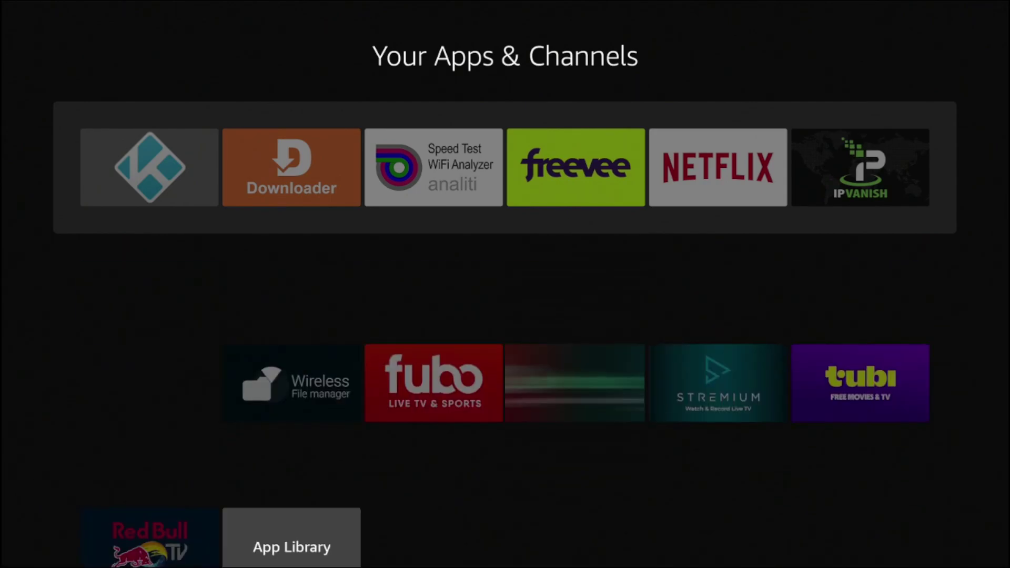
key("Up")
key("Up")
key("Up")
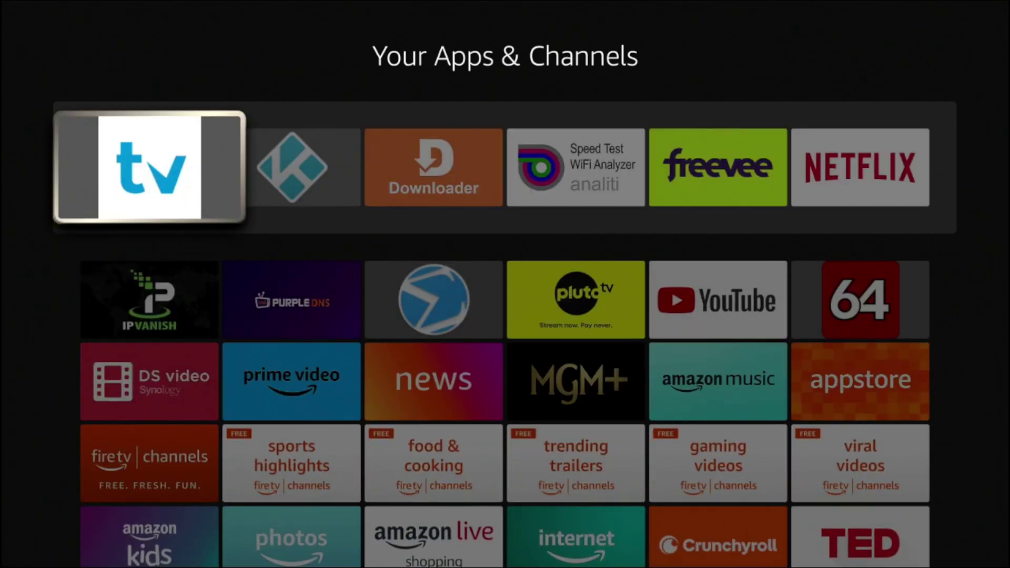
key("Down")
key("Up")
key("Right")
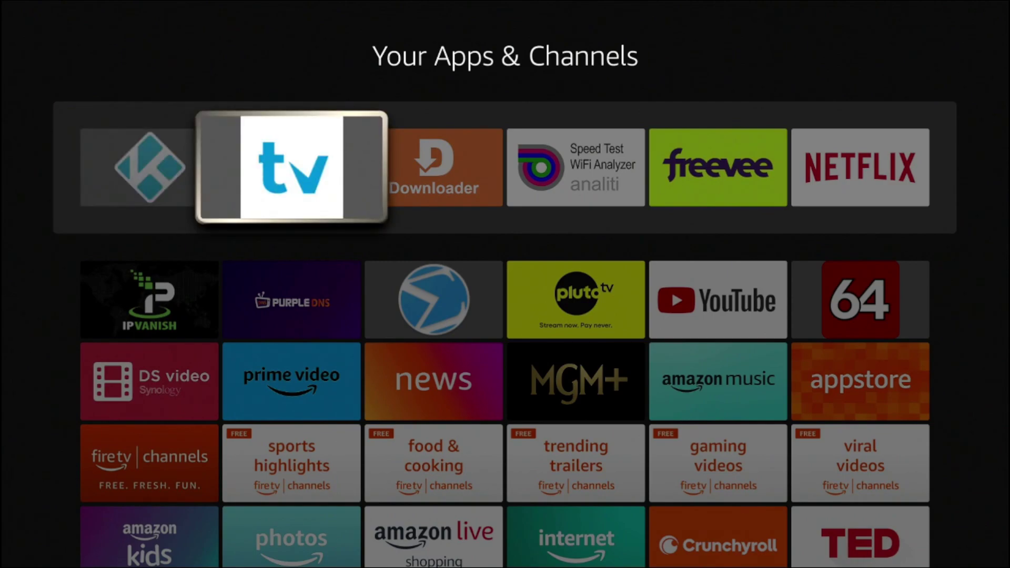
key("Right")
key("Right")
key("Right")
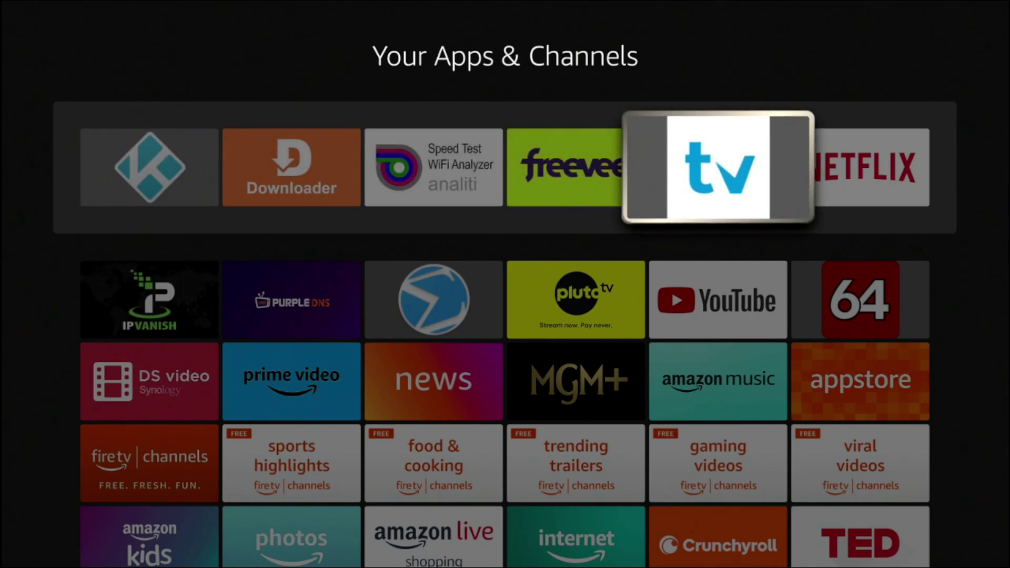
key("Left")
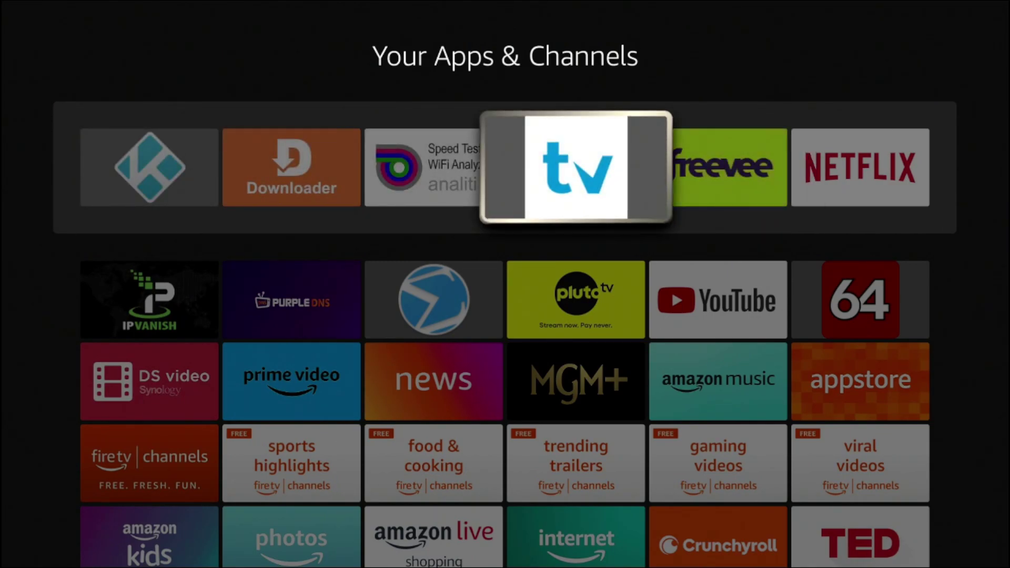
key("Right")
key("Return")
- Move the Kodi tile down to the first slot of the second row
key("Down")
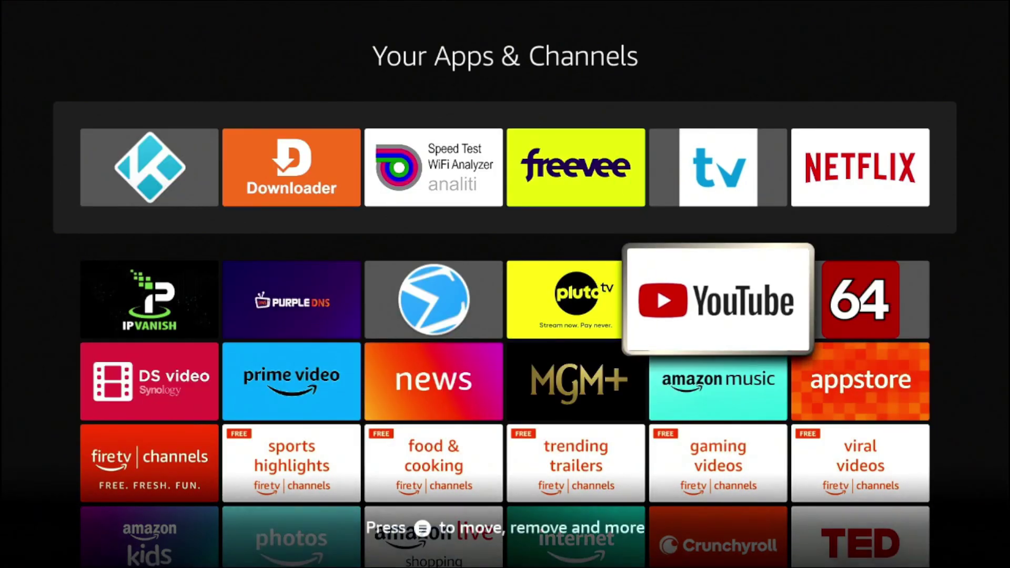
key("Left")
key("Left")
key("Left")
key("Left")
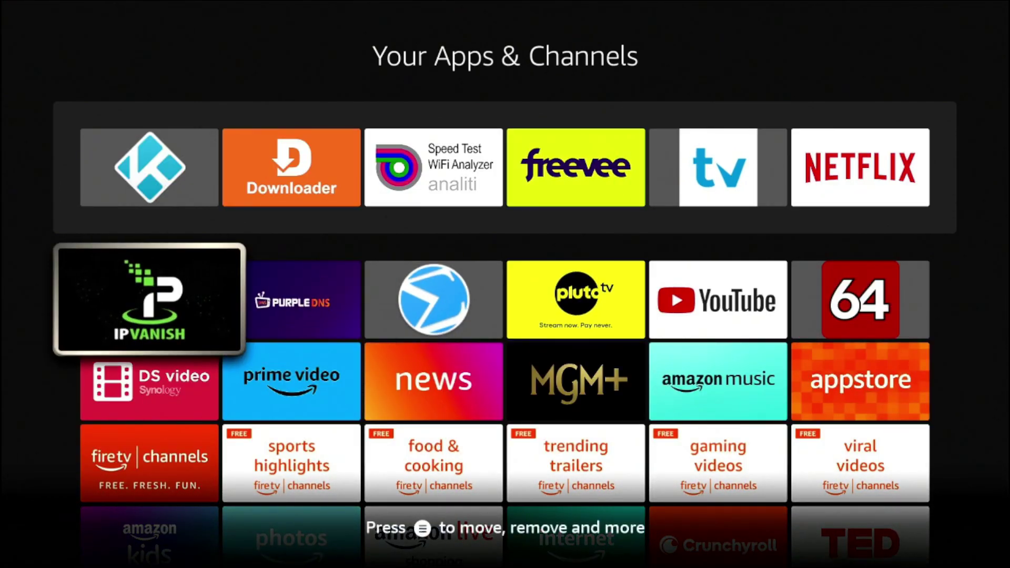
key("Up")
key("Menu")
key("Return")
key("Down")
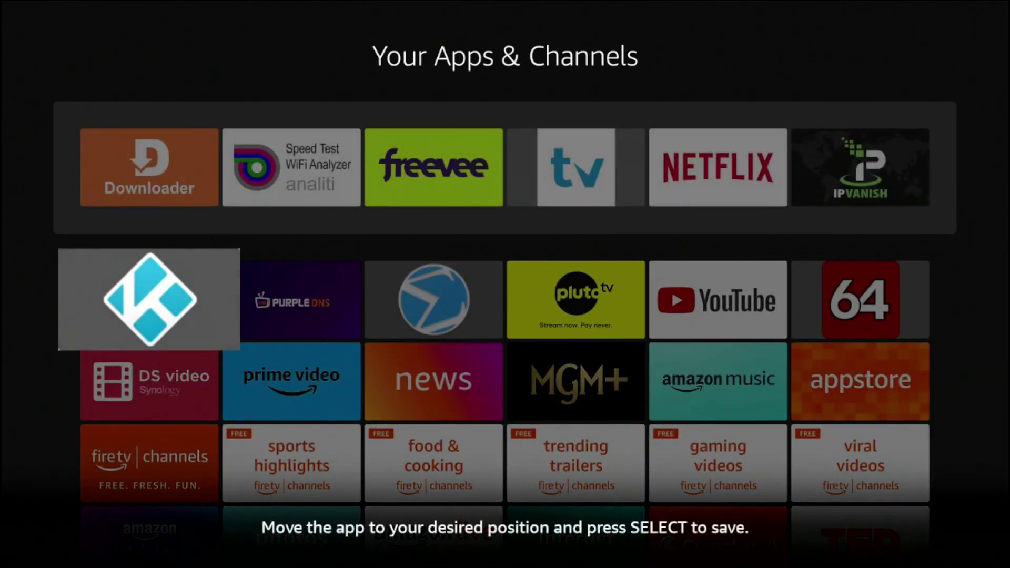
key("Return")
key("Up")
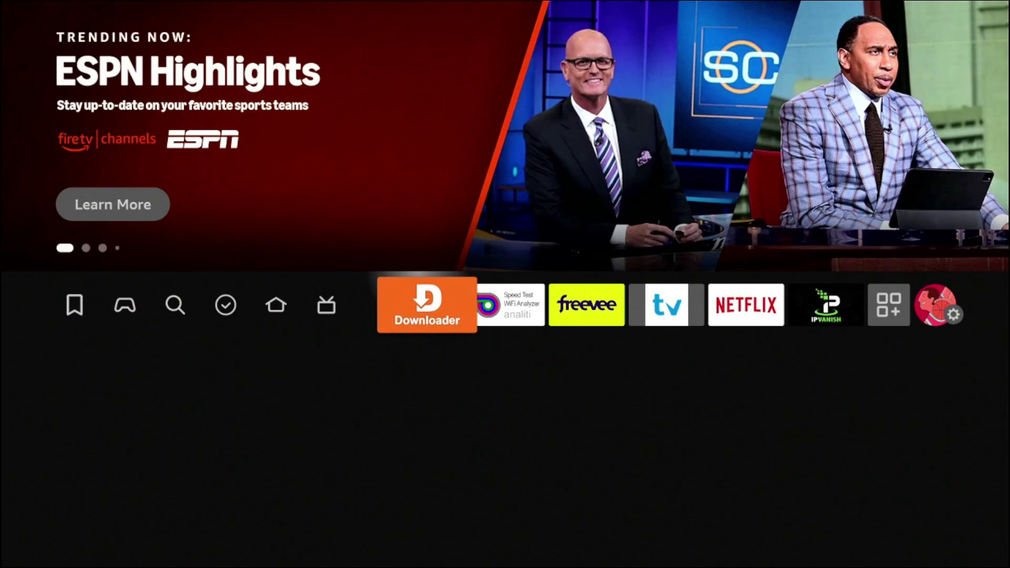
key("Right")
key("Right")
key("Right")
key("Right")
- Launch TiviMate from the home row, view the M3U, Xtream Codes and Stalker Portal playlist types, then back out
key("Left")
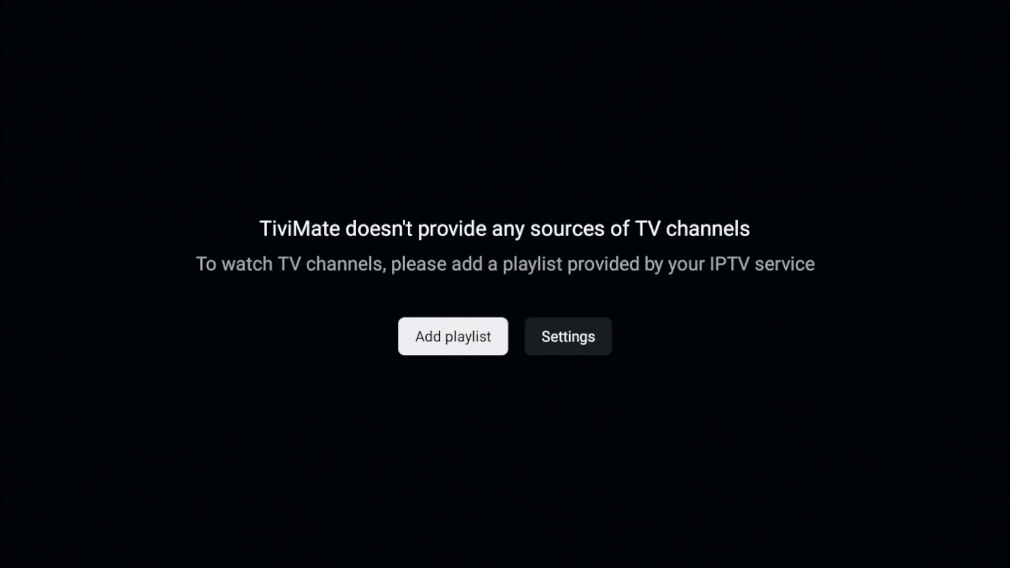
key("Return")
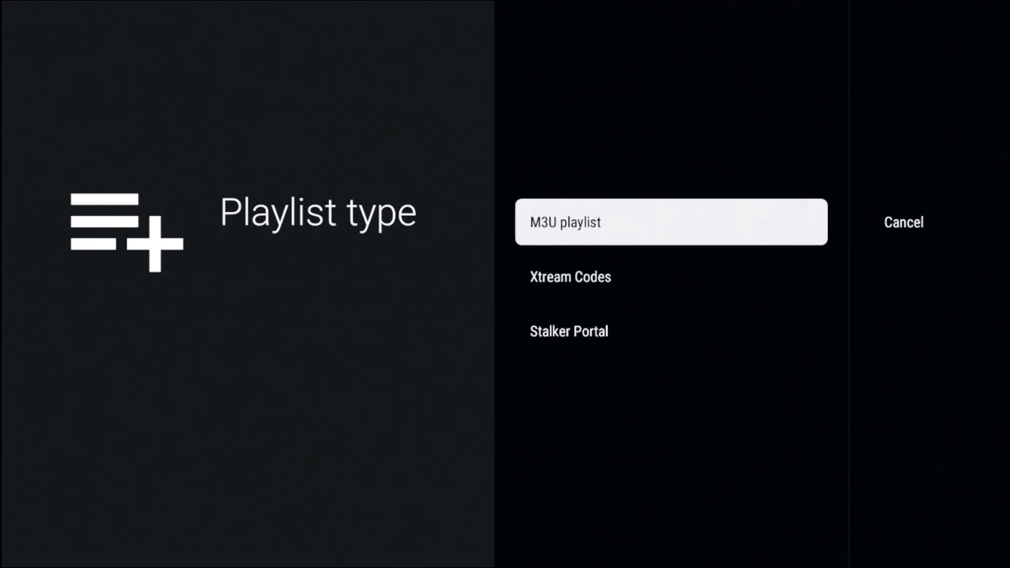
key("Down")
key("Down")
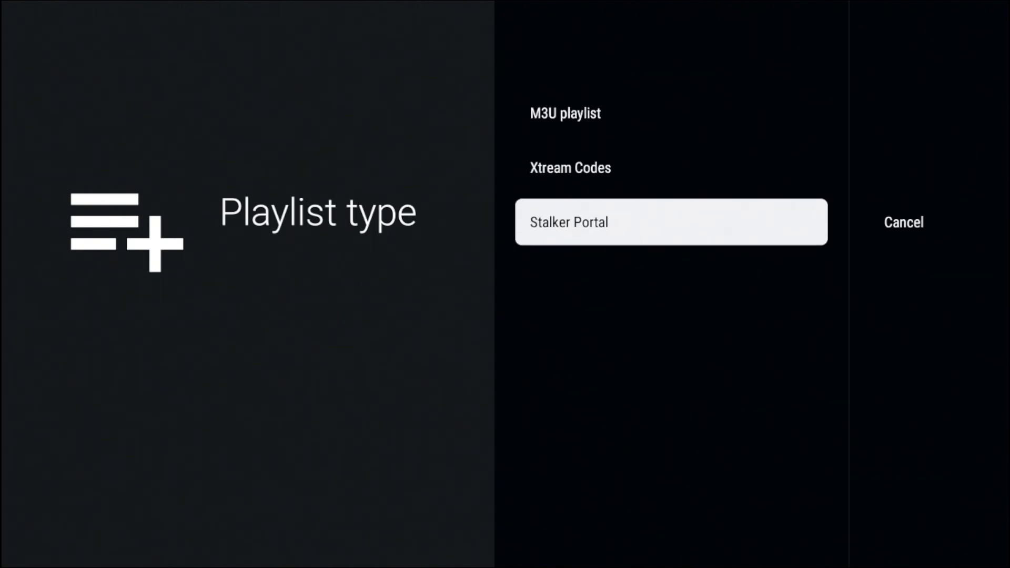
key("Up")
key("Up")
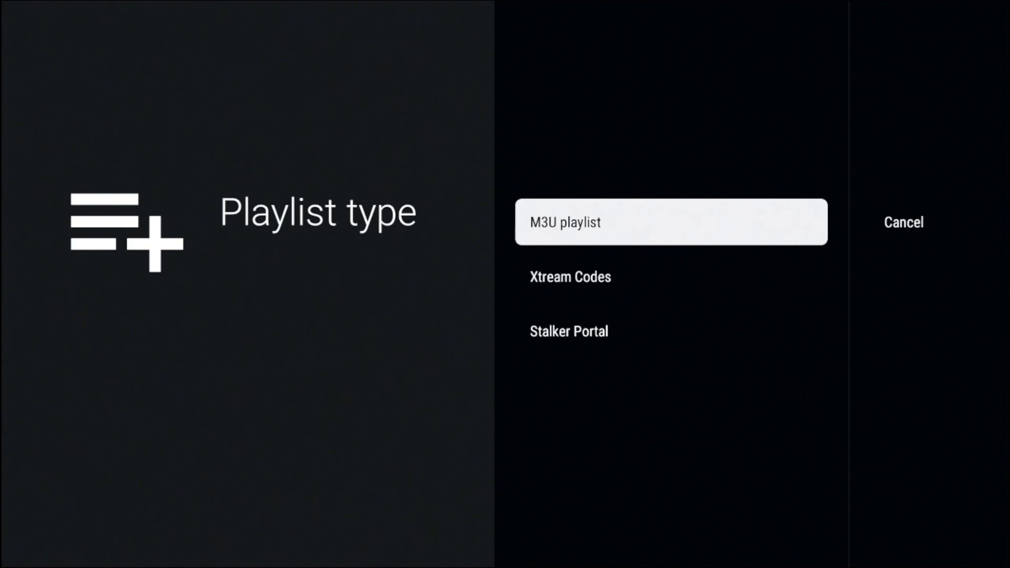
key("Escape")
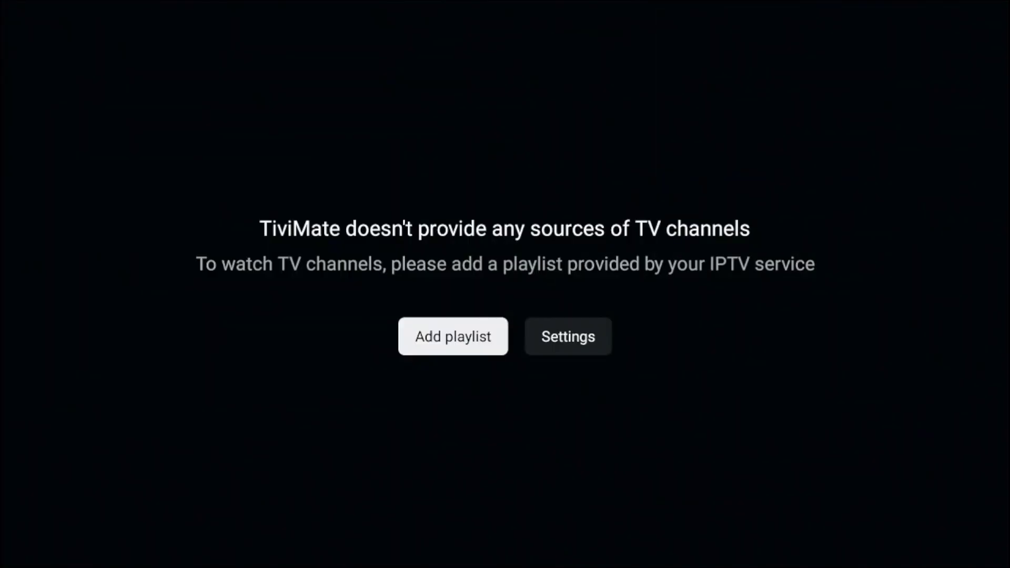
- Enter TiviMate's Settings and browse down the categories to About
key("Right")
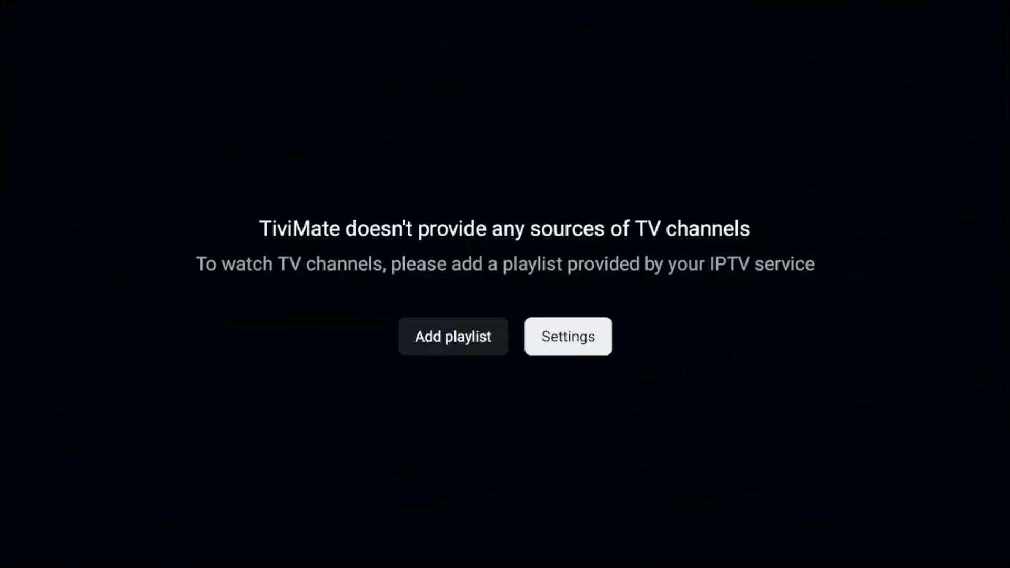
key("Return")
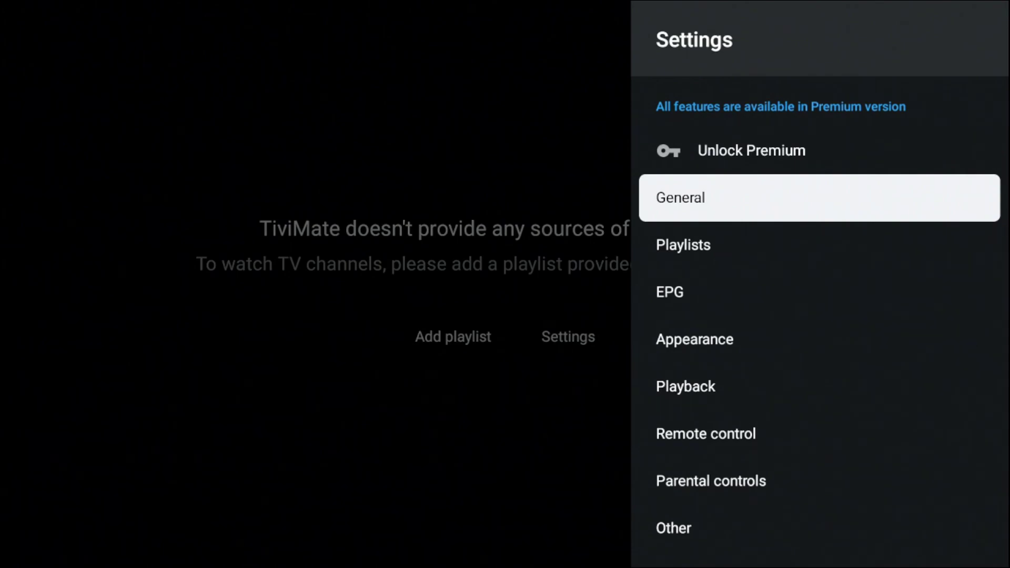
key("Down")
key("Down")
key("Down")
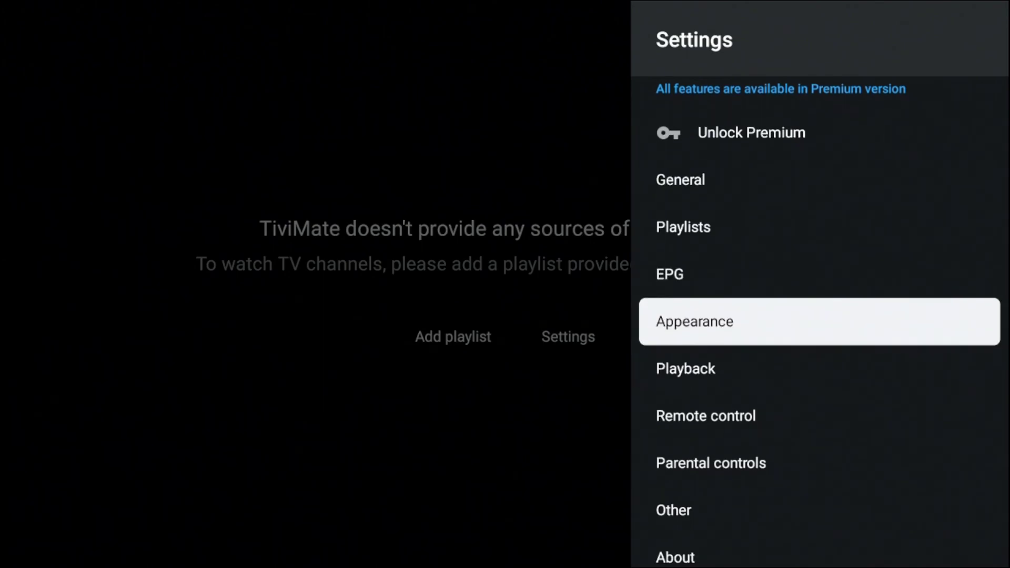
key("Down")
key("Up")
key("Down")
key("Down")
key("Down")
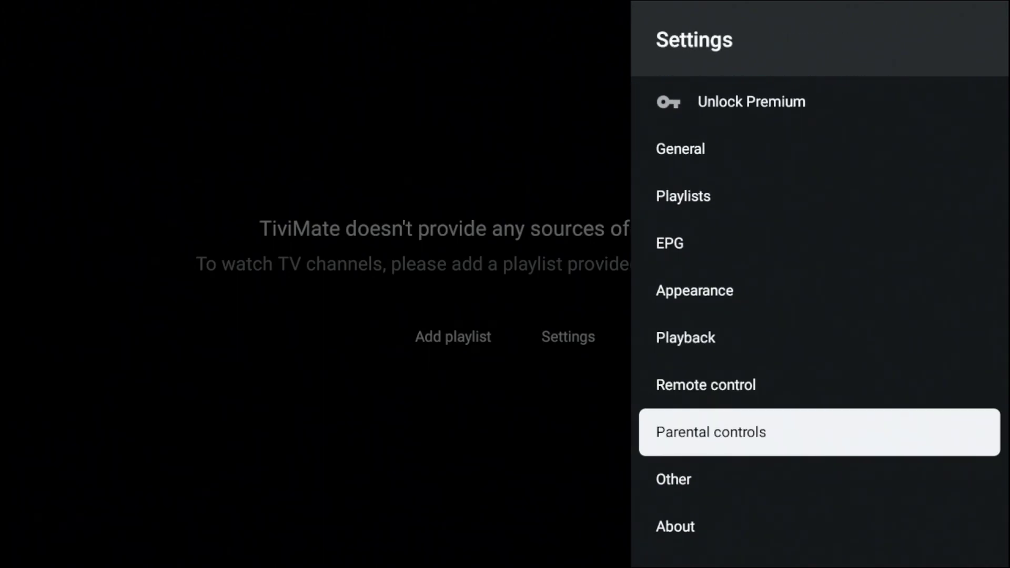
key("Down")
key("Down")
- Bring up the Unlock Premium screen listing the premium features
key("Up")
key("Up")
key("Up")
key("Up")
key("Up")
key("Up")
key("Up")
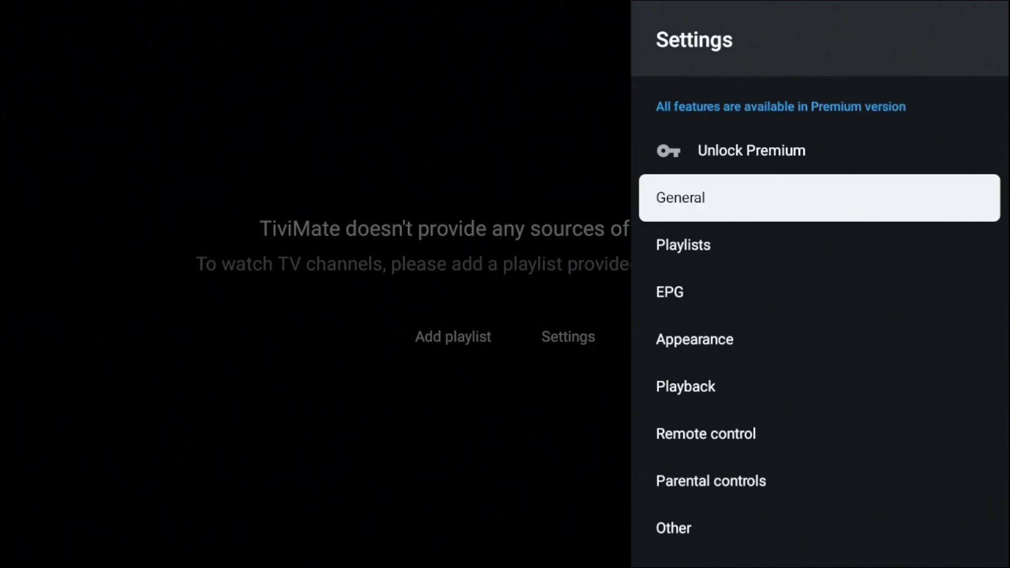
key("Up")
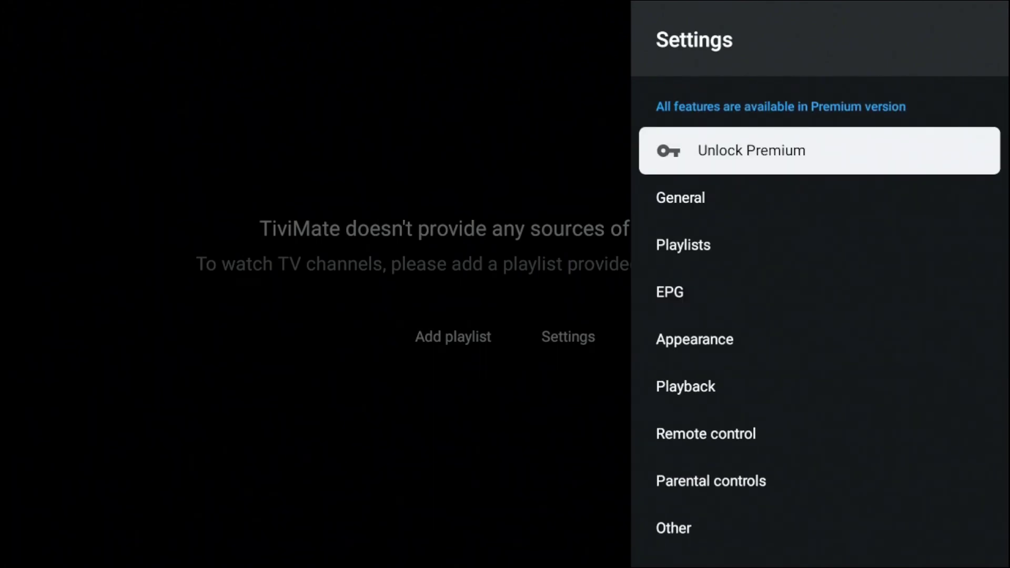
key("Return")
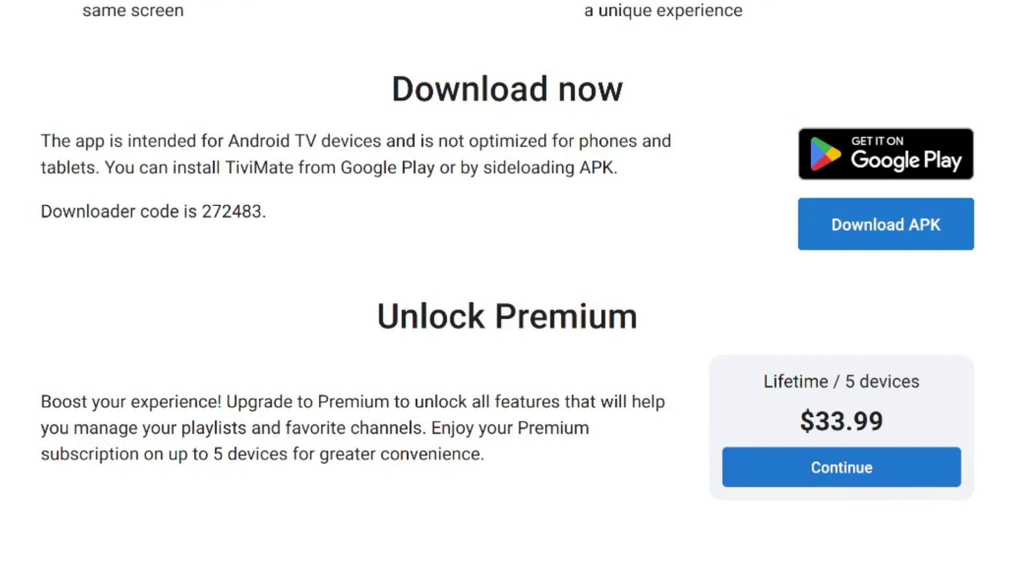
- Scroll the TiviMate site to the $33.99 lifetime premium offer, then browse the Fire TV home favourites row
left_click_drag(912, 422, 774, 387)
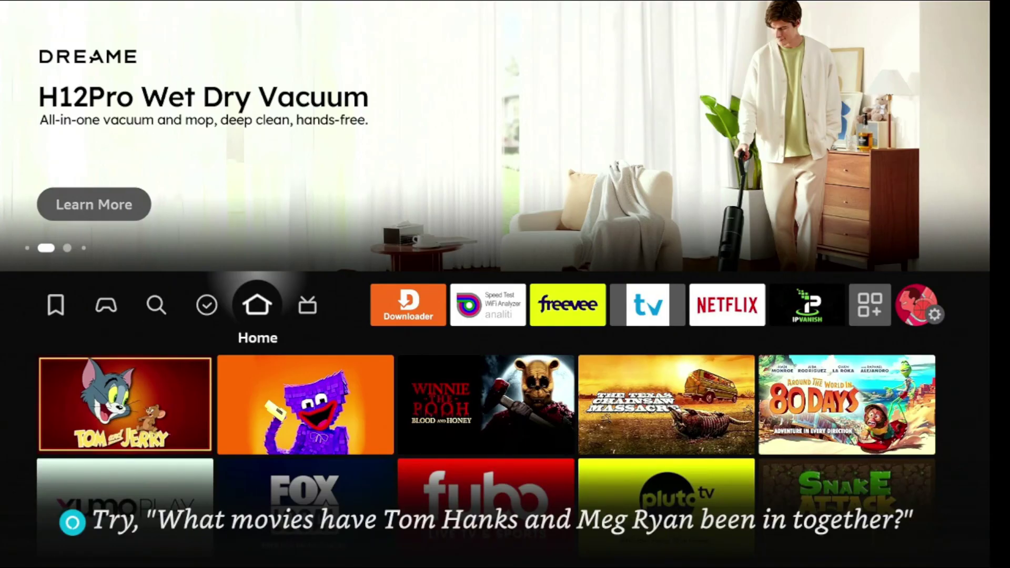
key("Right")
key("Right")
key("Right")
key("Right")
key("Right")
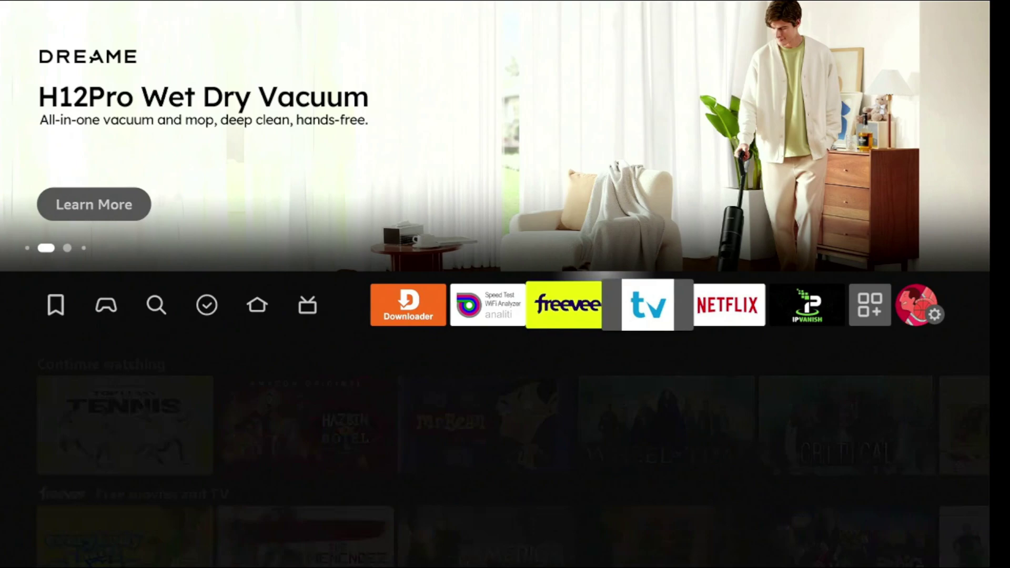
key("Right")
key("Right")
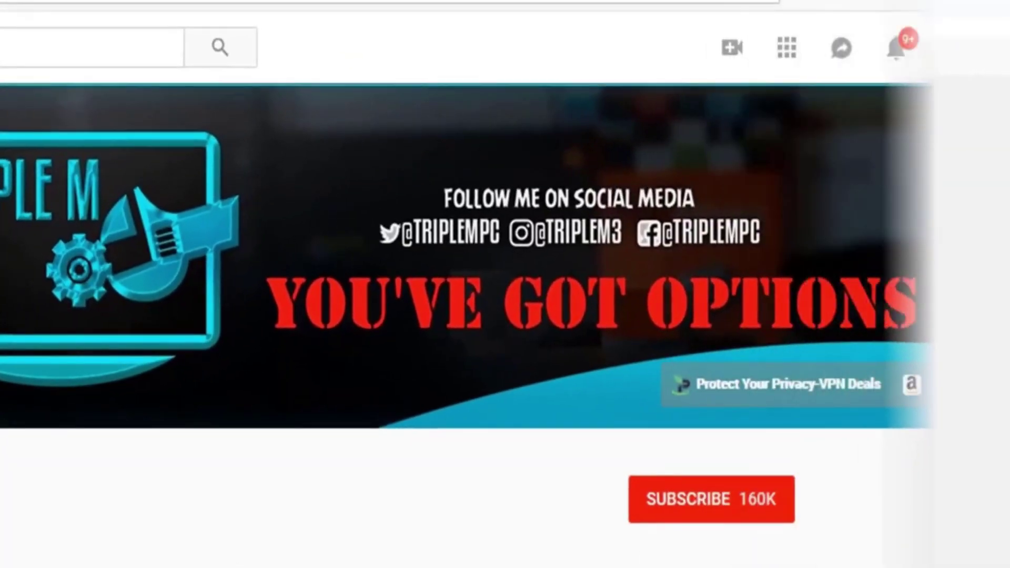
- Subscribe to the YouTube channel and bring up its All/Personalized/None notification choices
left_click(703, 516)
left_click(778, 509)
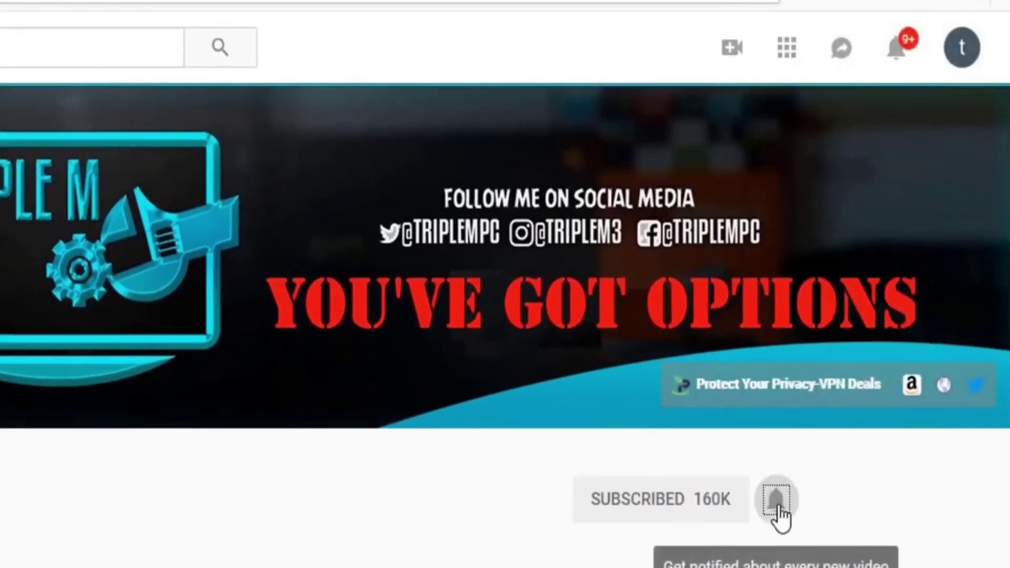